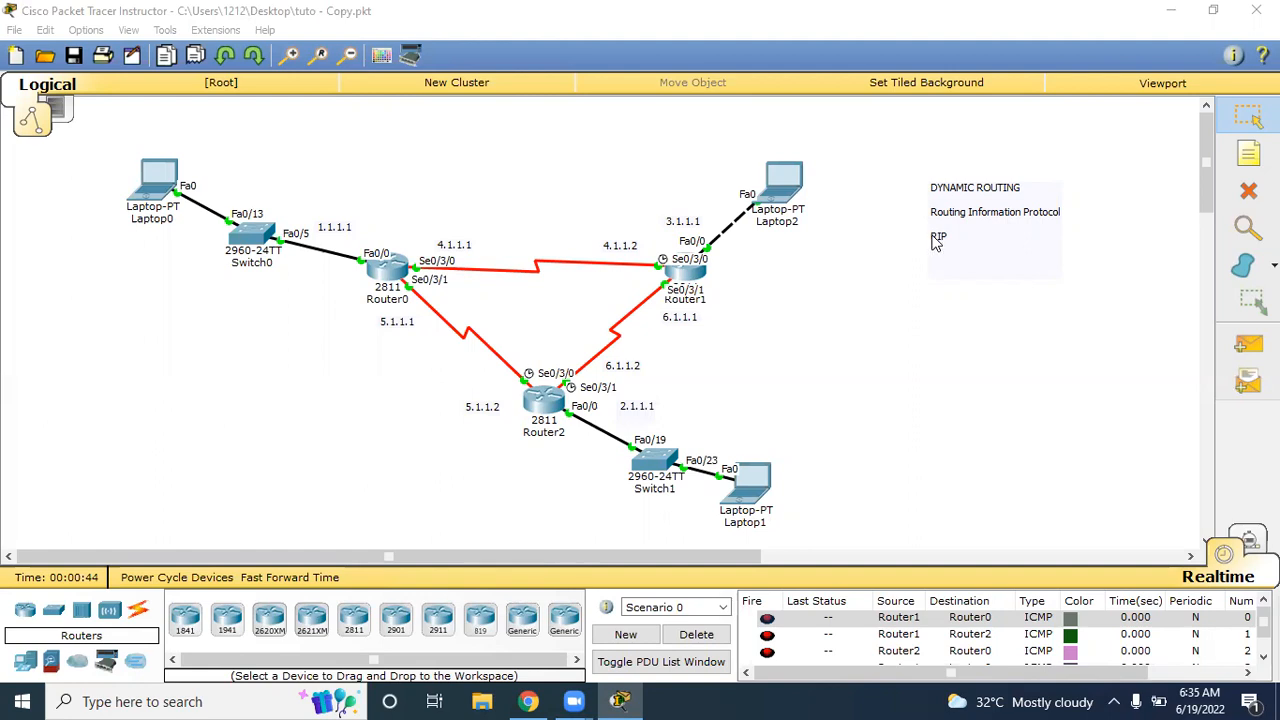
# Step: Delete Scenario 0's existing PDUs and send a simple PDU from Router1 to Laptop2
pyautogui.click(706, 636)
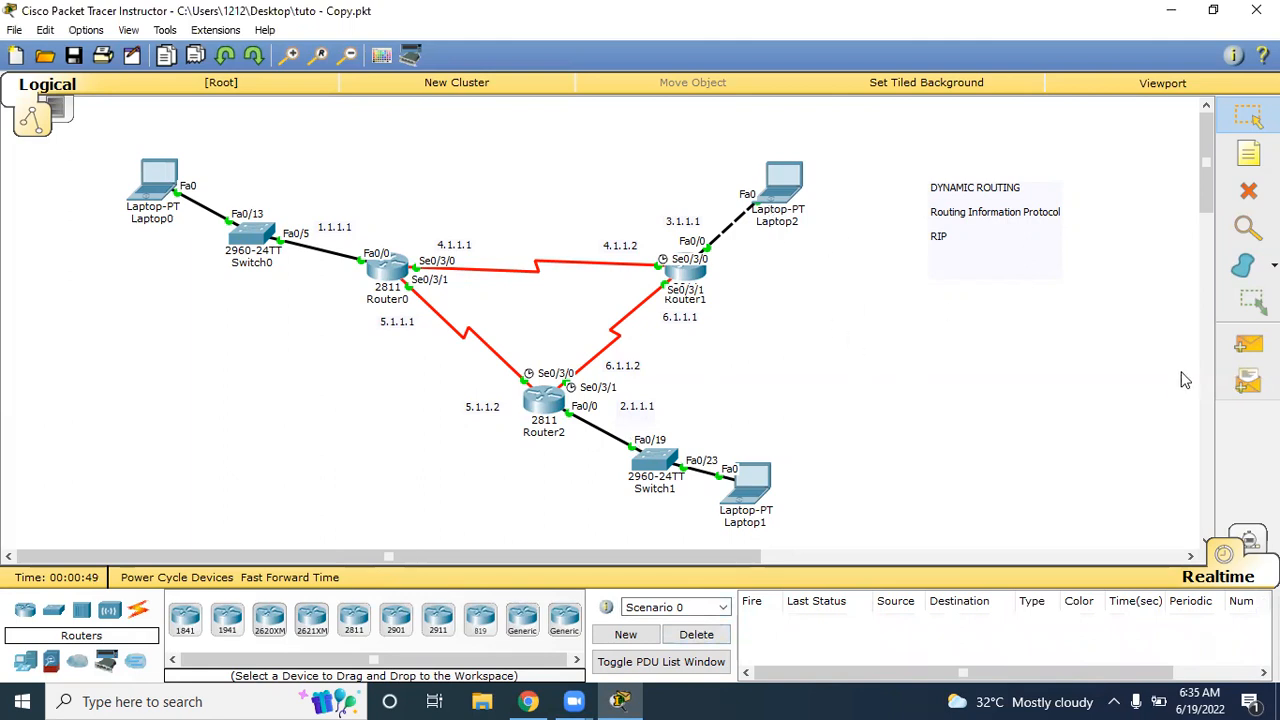
pyautogui.click(1248, 344)
pyautogui.click(1248, 344)
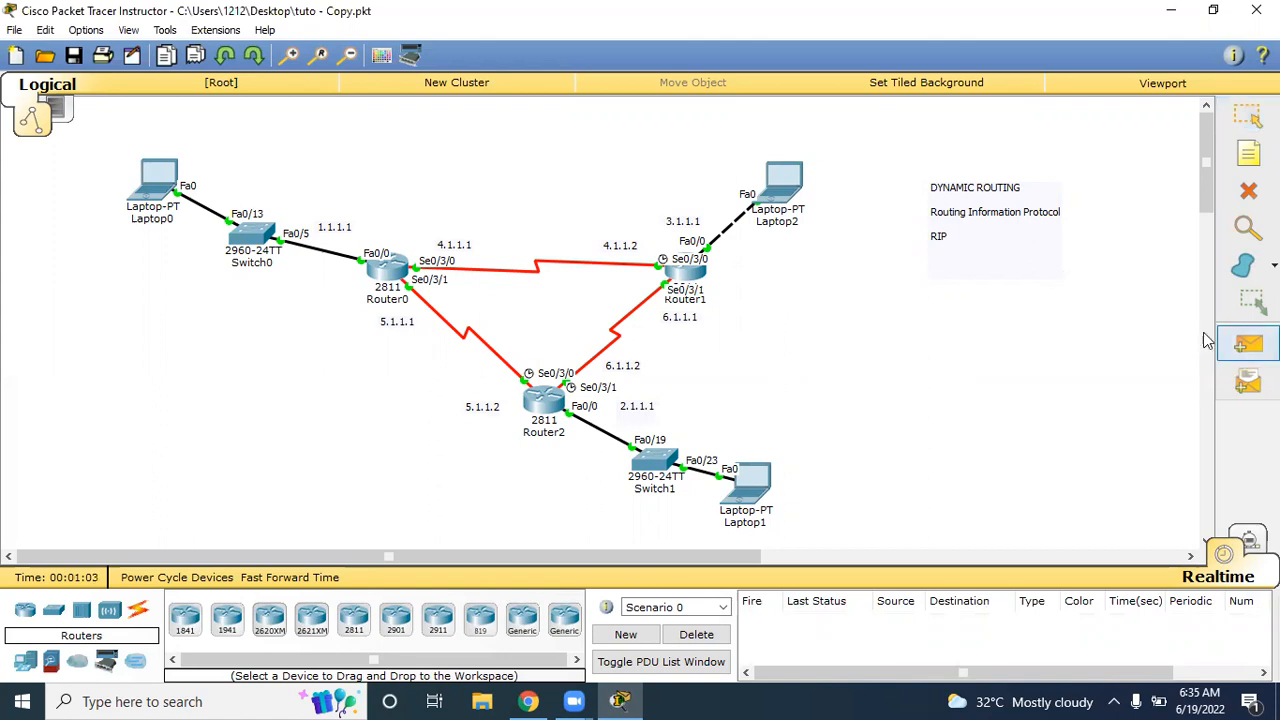
pyautogui.click(683, 272)
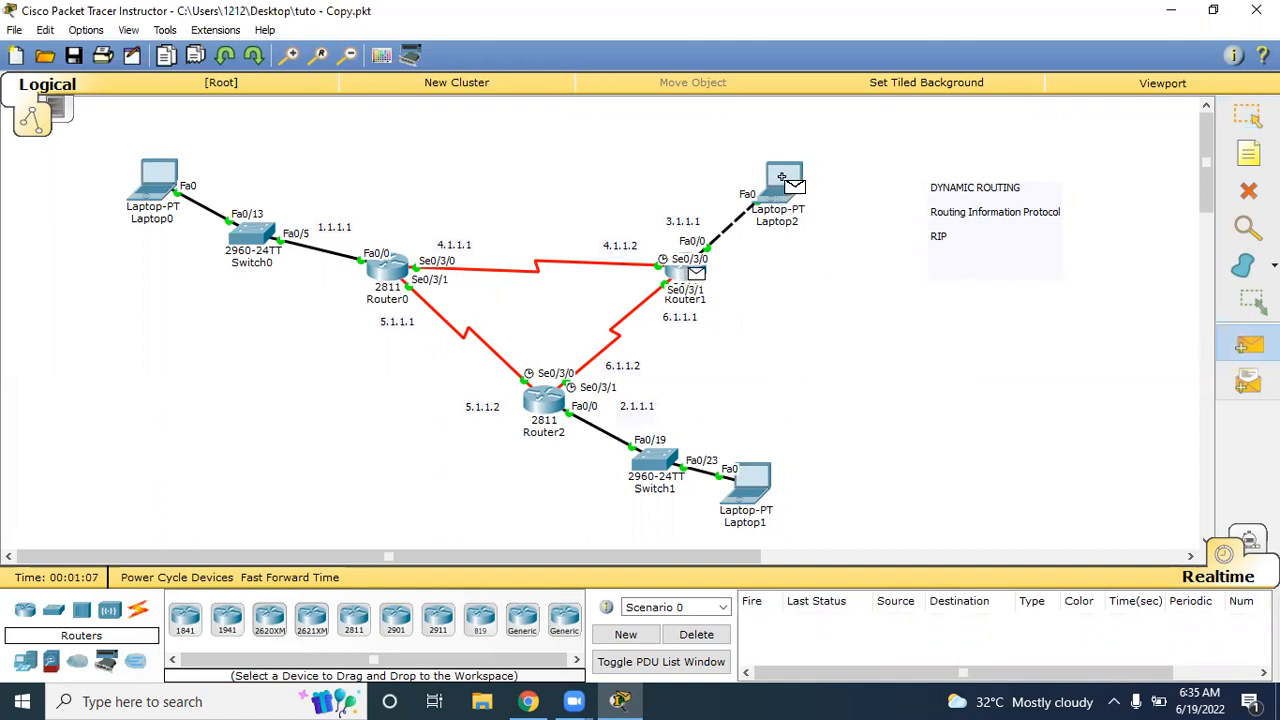
pyautogui.click(782, 177)
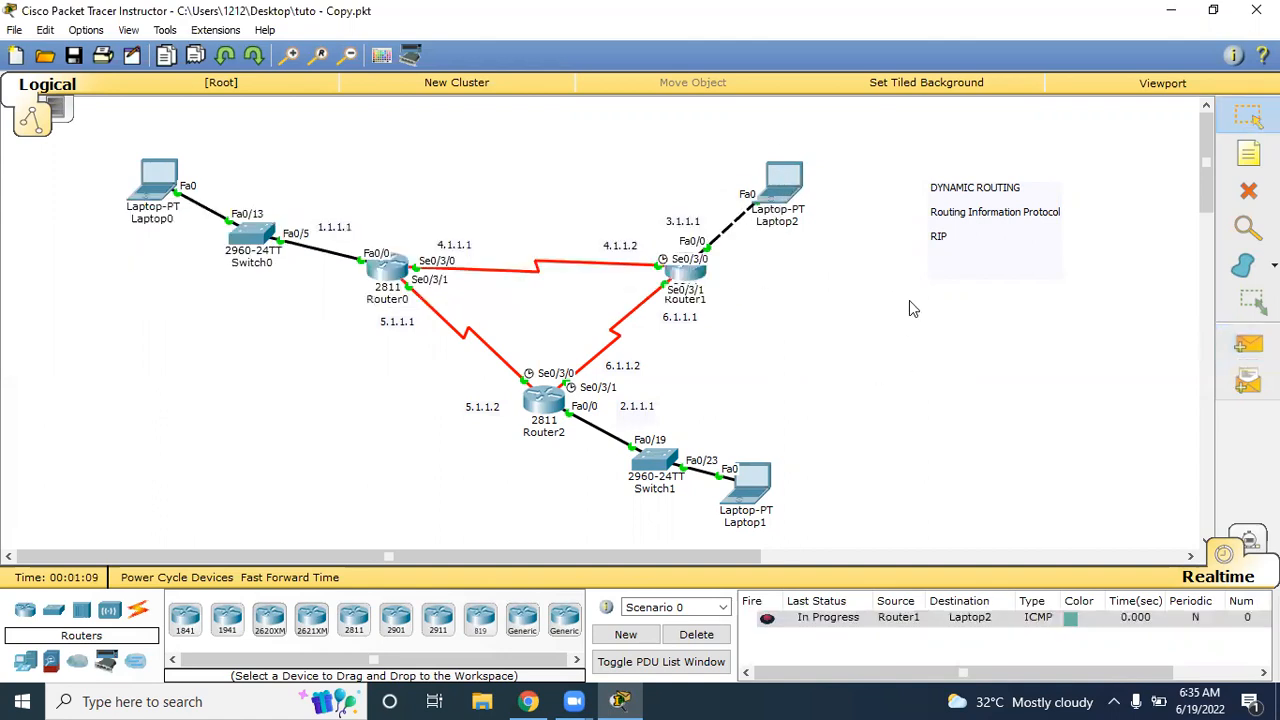
# Step: Send a simple PDU from Router2 to Laptop1 and fire it again
pyautogui.click(1246, 346)
pyautogui.click(545, 402)
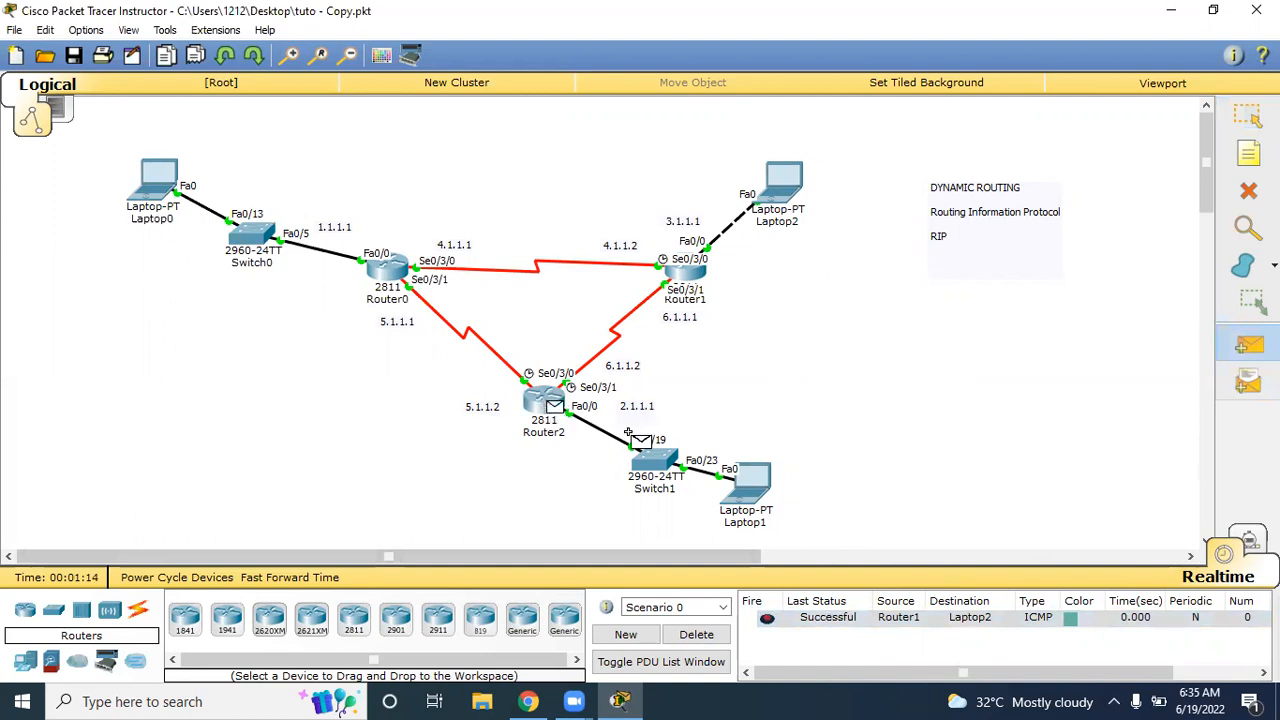
pyautogui.click(742, 482)
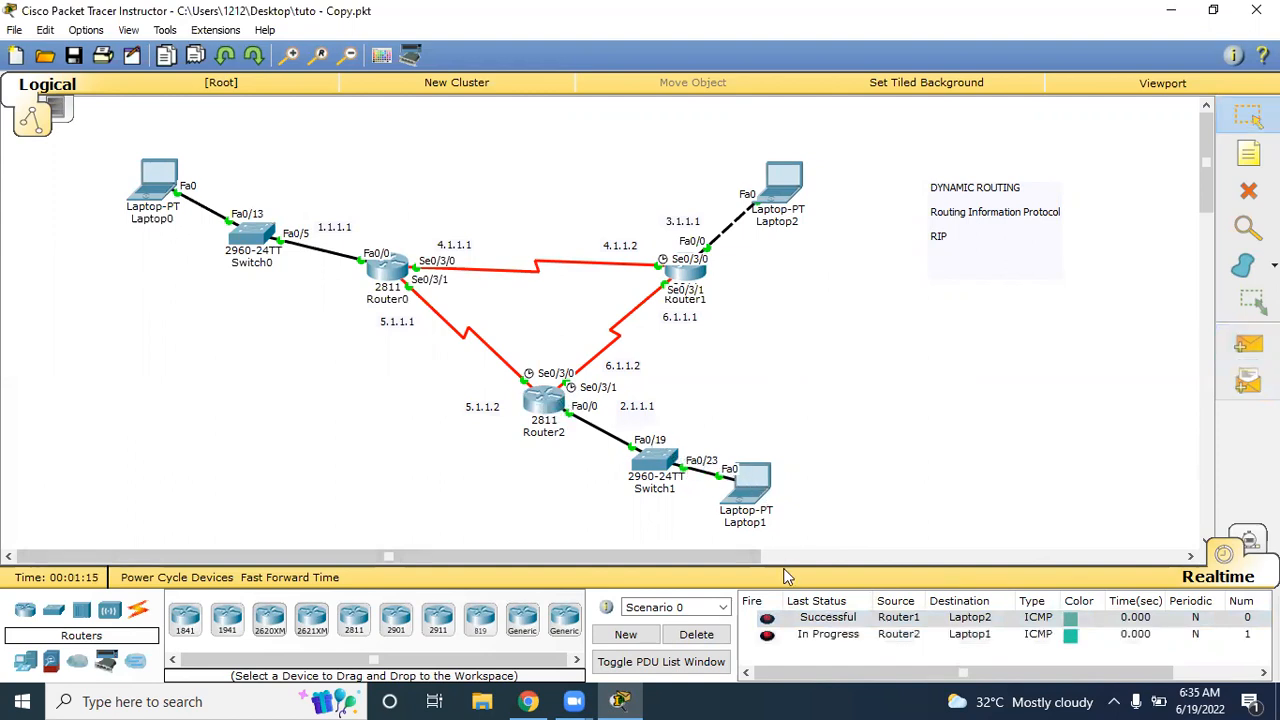
pyautogui.doubleClick(767, 634)
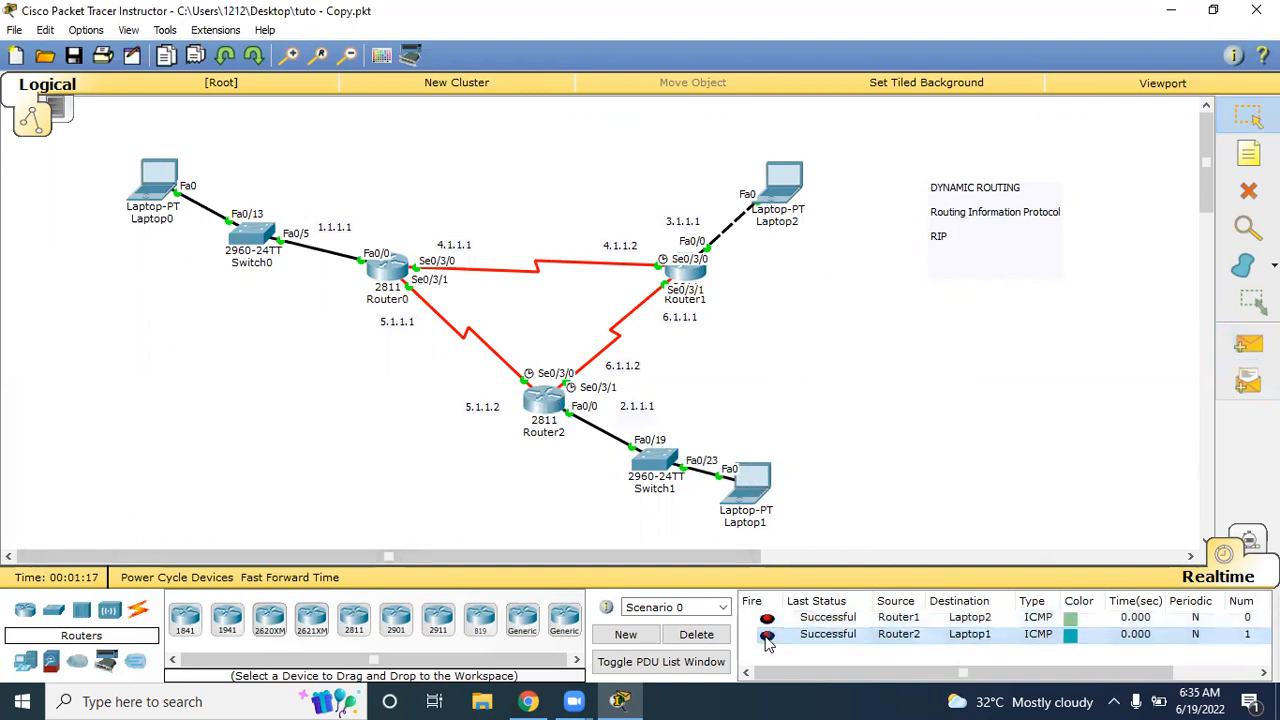
# Step: Test connectivity from Router1 to Laptop0 with a simple PDU
pyautogui.click(1246, 346)
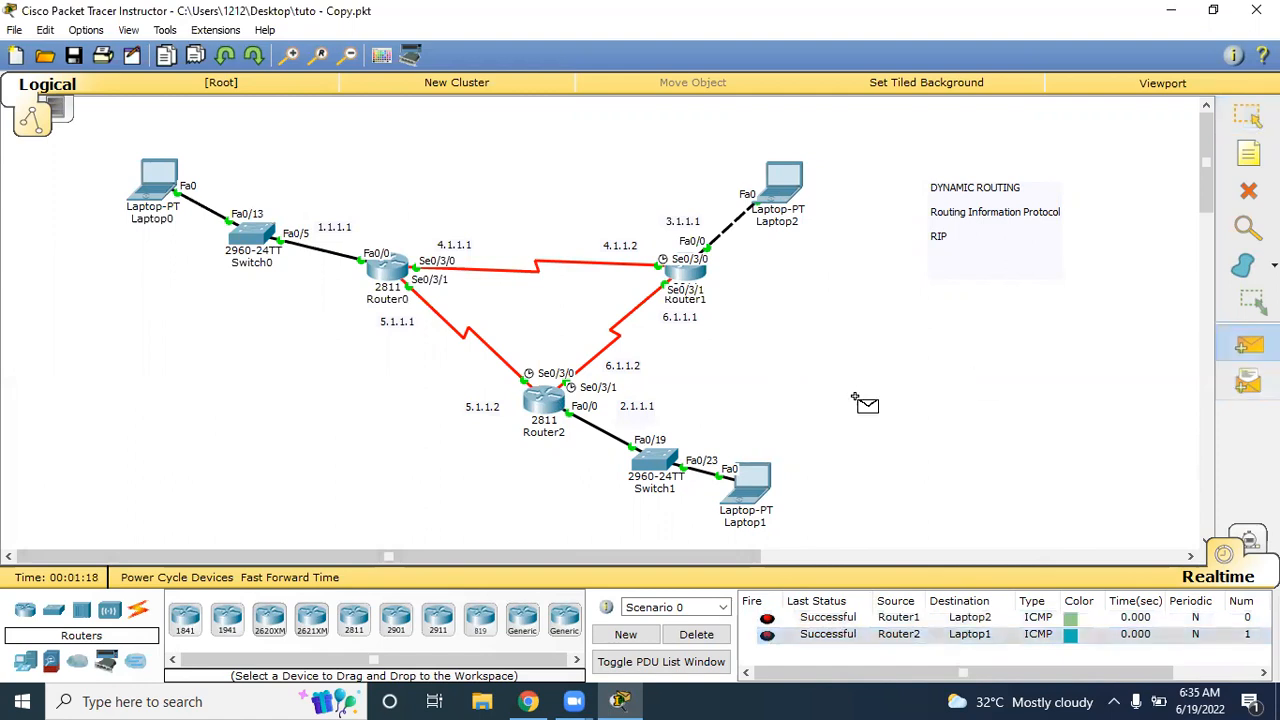
pyautogui.click(677, 281)
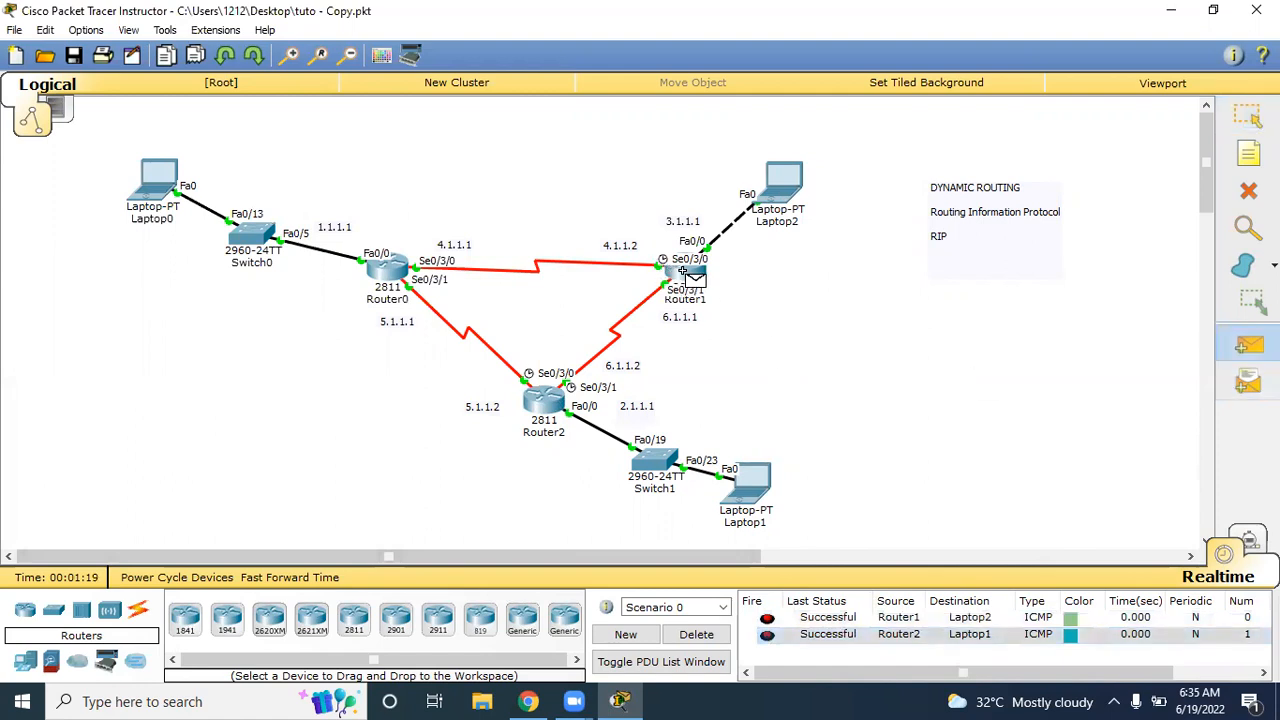
pyautogui.click(160, 174)
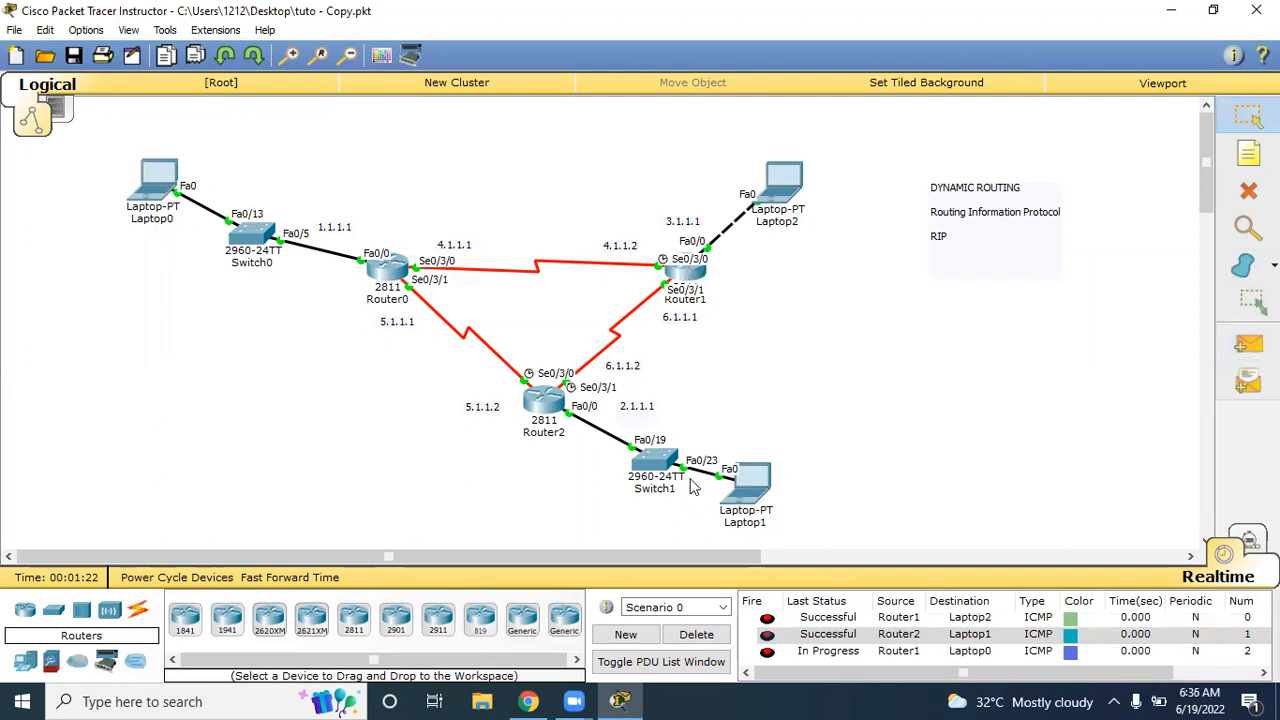
pyautogui.click(767, 652)
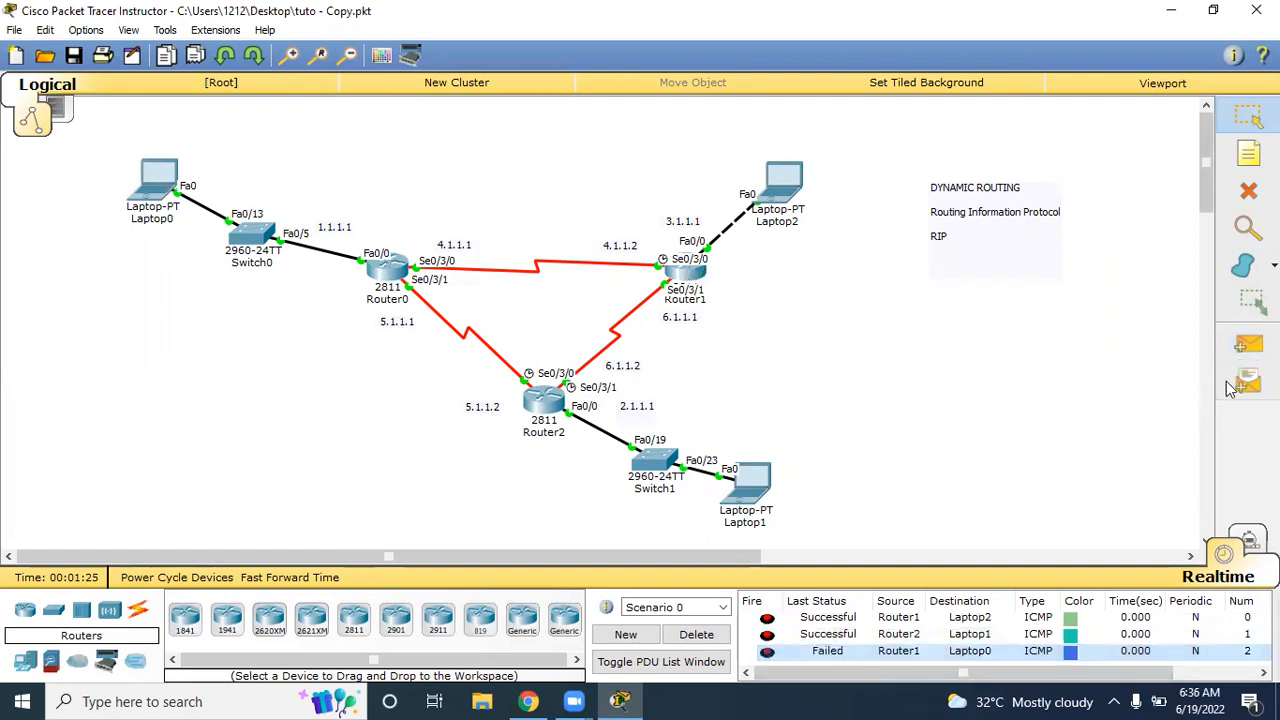
# Step: Send a simple PDU from Laptop2 to Laptop0
pyautogui.click(1247, 344)
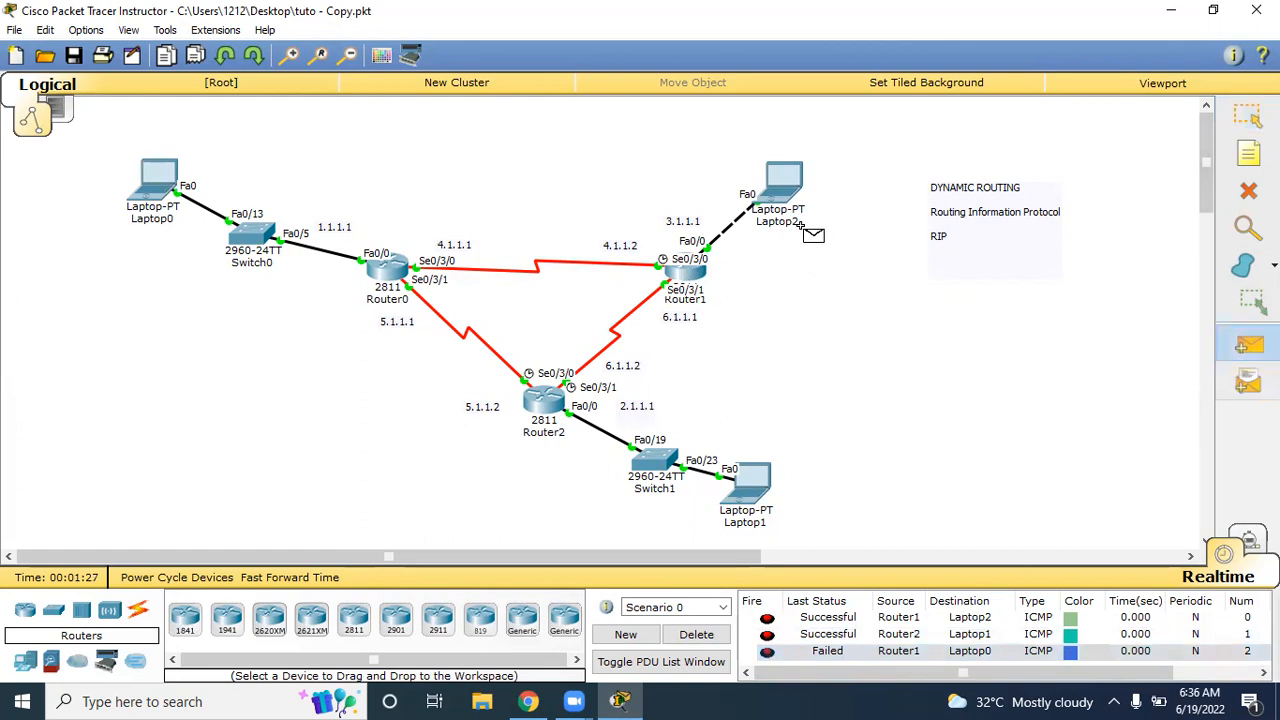
pyautogui.click(784, 175)
pyautogui.click(160, 178)
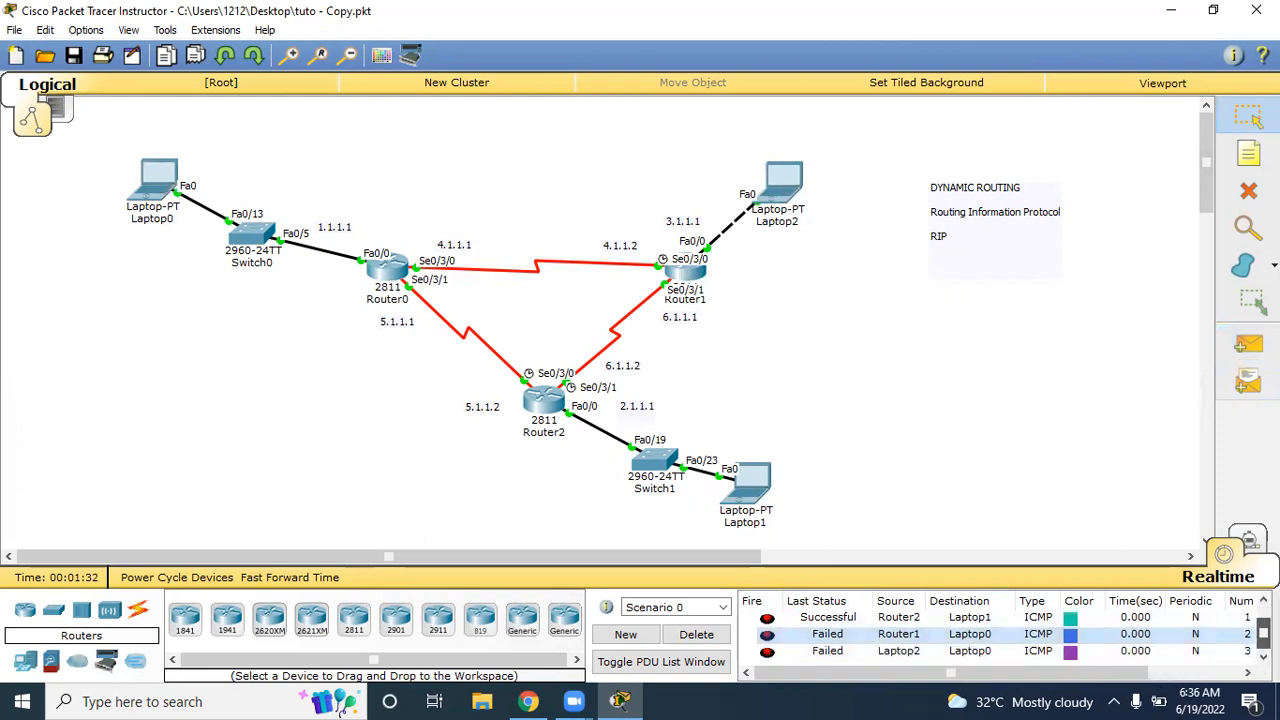
# Step: Display Router1's routing table with show ip route in privileged mode, compare it with the topology, and close the router window
pyautogui.click(686, 276)
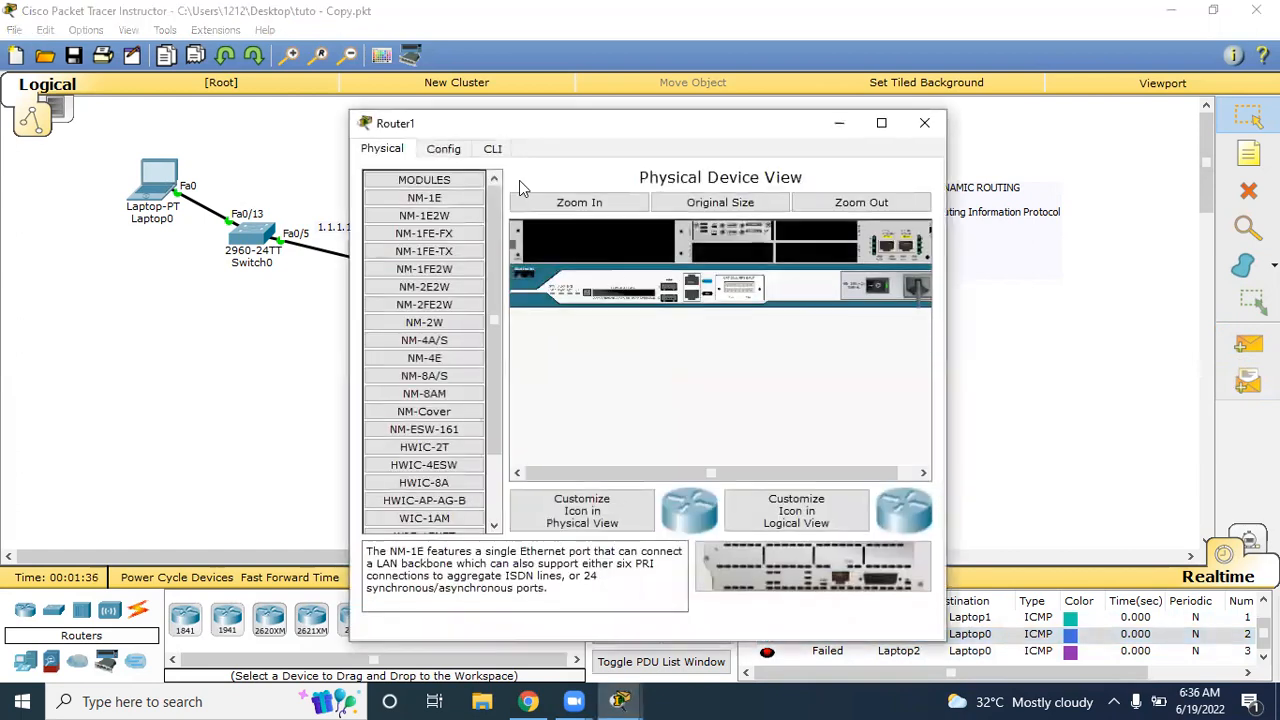
pyautogui.click(493, 149)
pyautogui.press('Return')
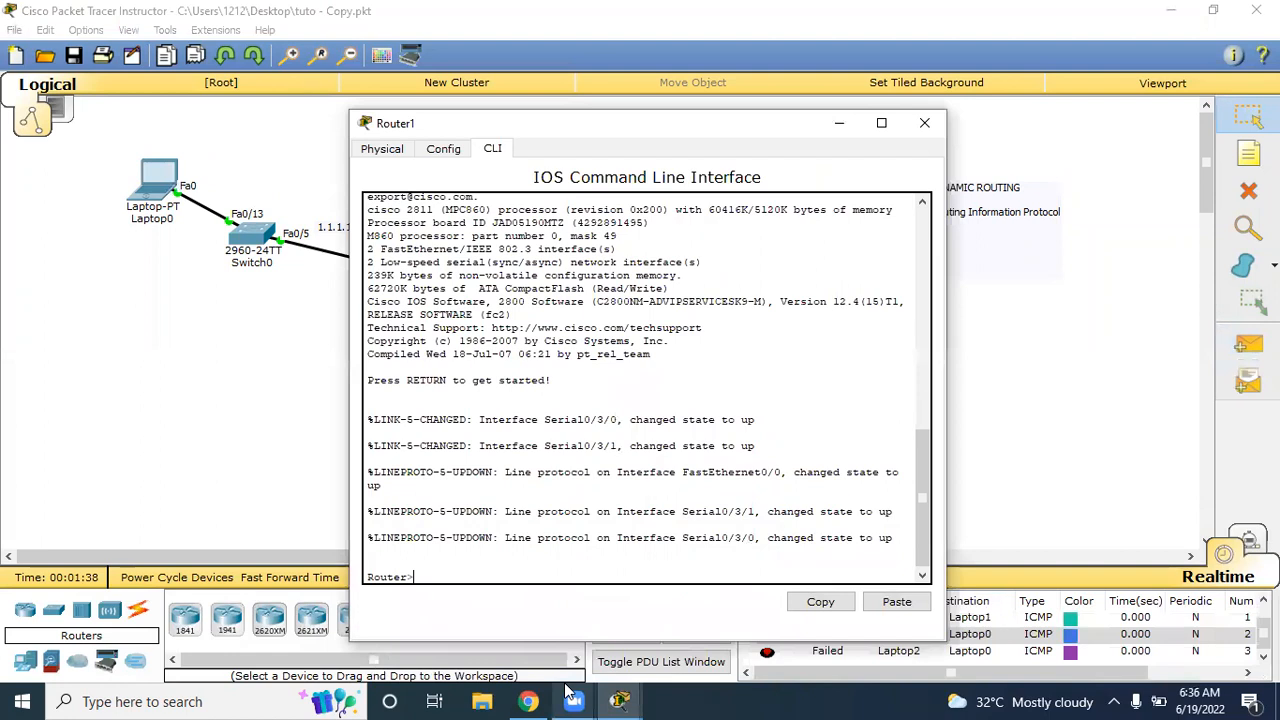
pyautogui.write('enable')
pyautogui.press('Return')
pyautogui.write('show ip')
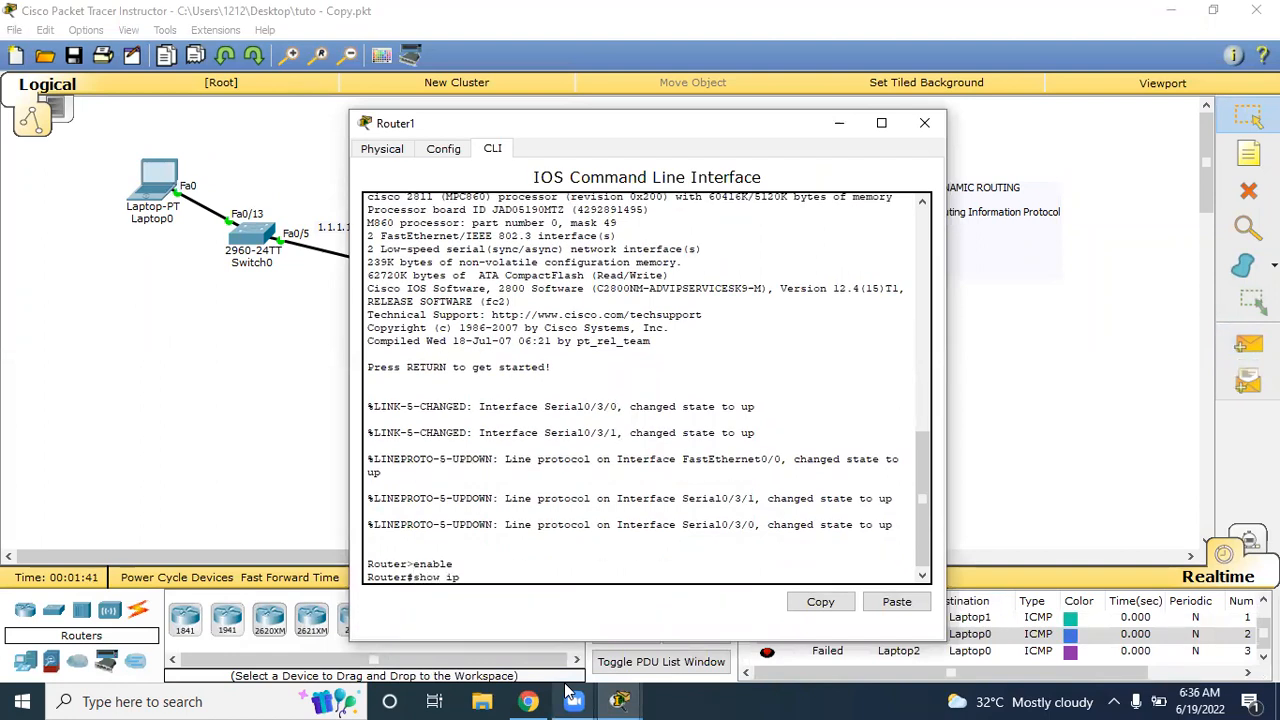
pyautogui.write(' route')
pyautogui.press('Return')
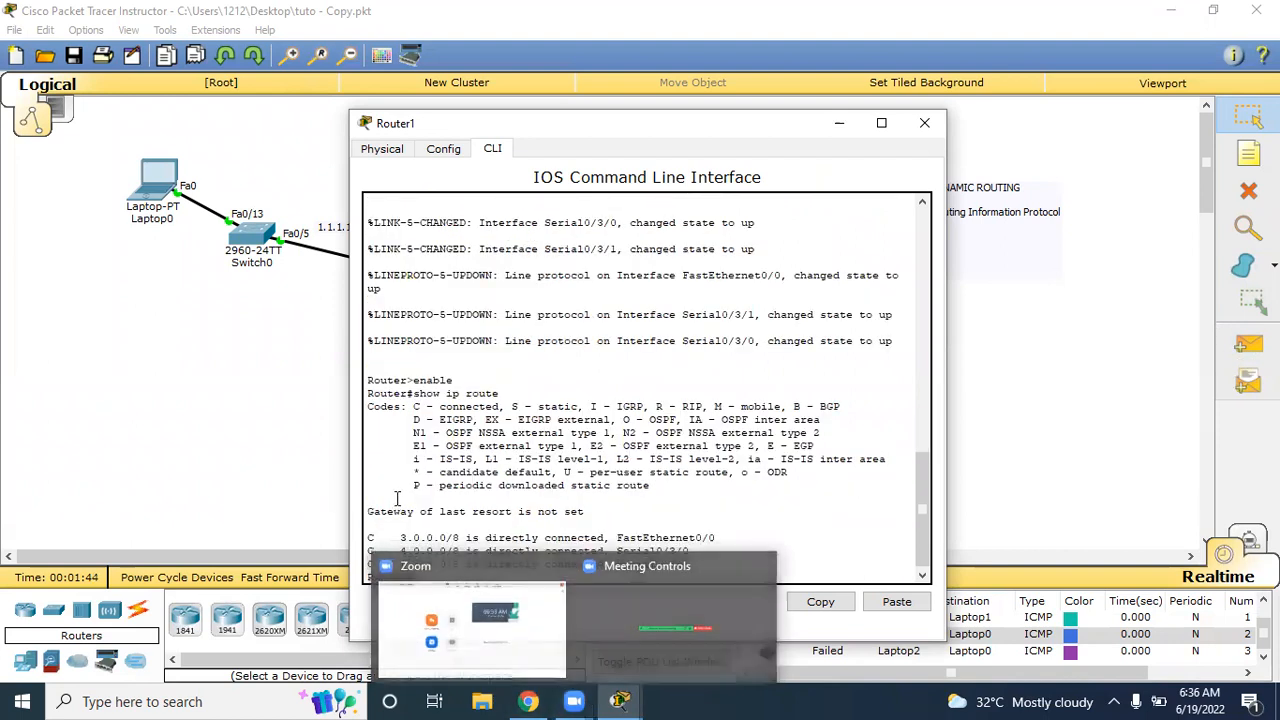
pyautogui.moveTo(370, 560); pyautogui.dragTo(368, 537)
pyautogui.moveTo(640, 123); pyautogui.dragTo(494, 421)
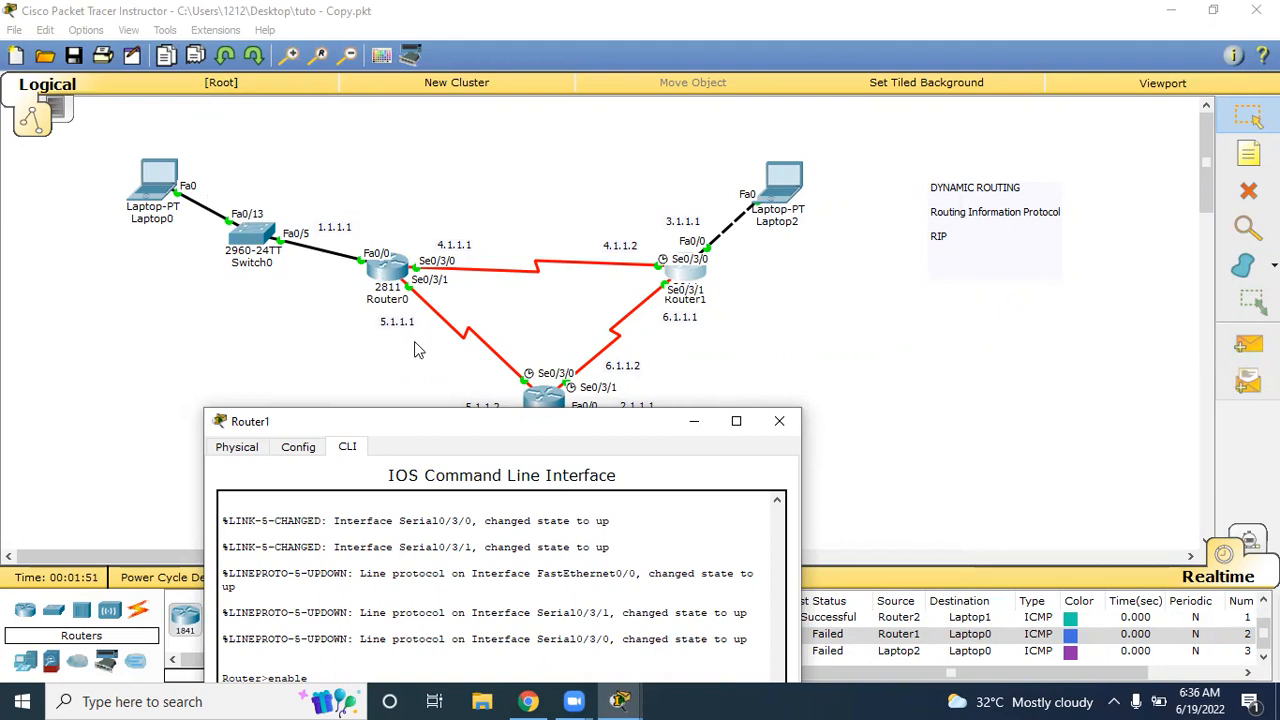
pyautogui.click(779, 421)
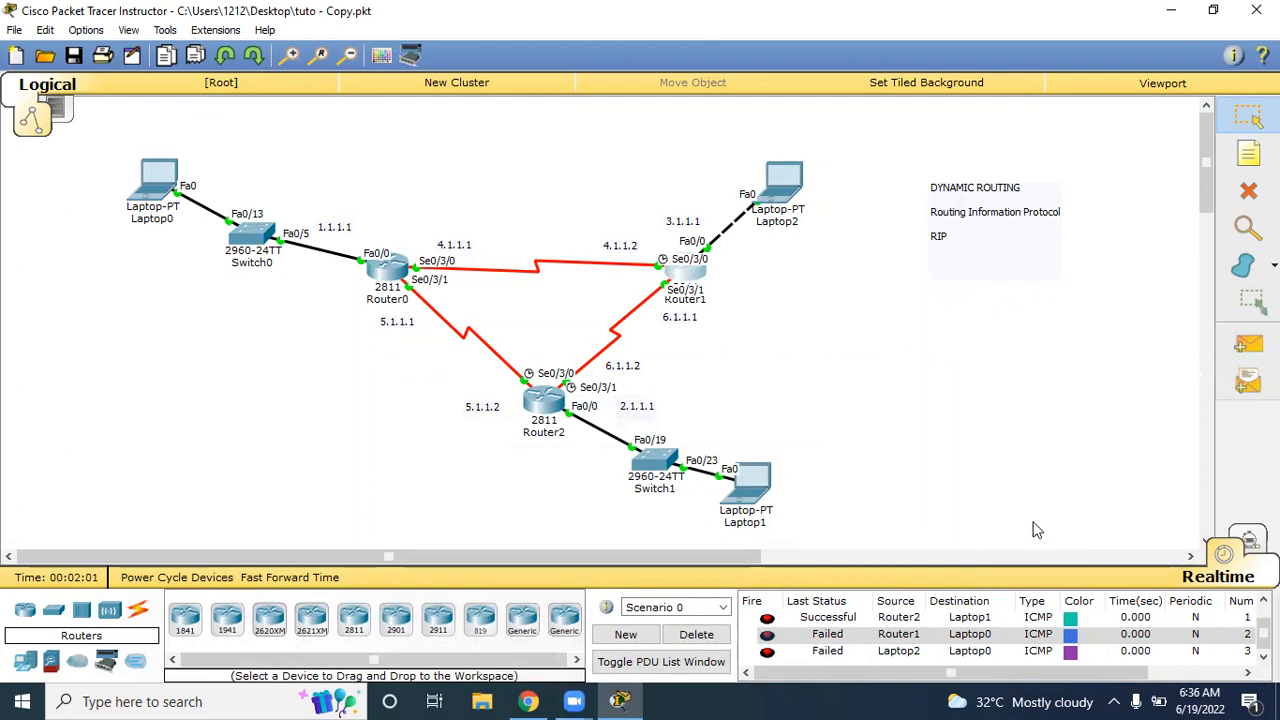
# Step: Delete Scenario 0's test PDUs and open Router0's command line beside the topology
pyautogui.moveTo(1018, 518); pyautogui.dragTo(865, 552)
pyautogui.click(697, 634)
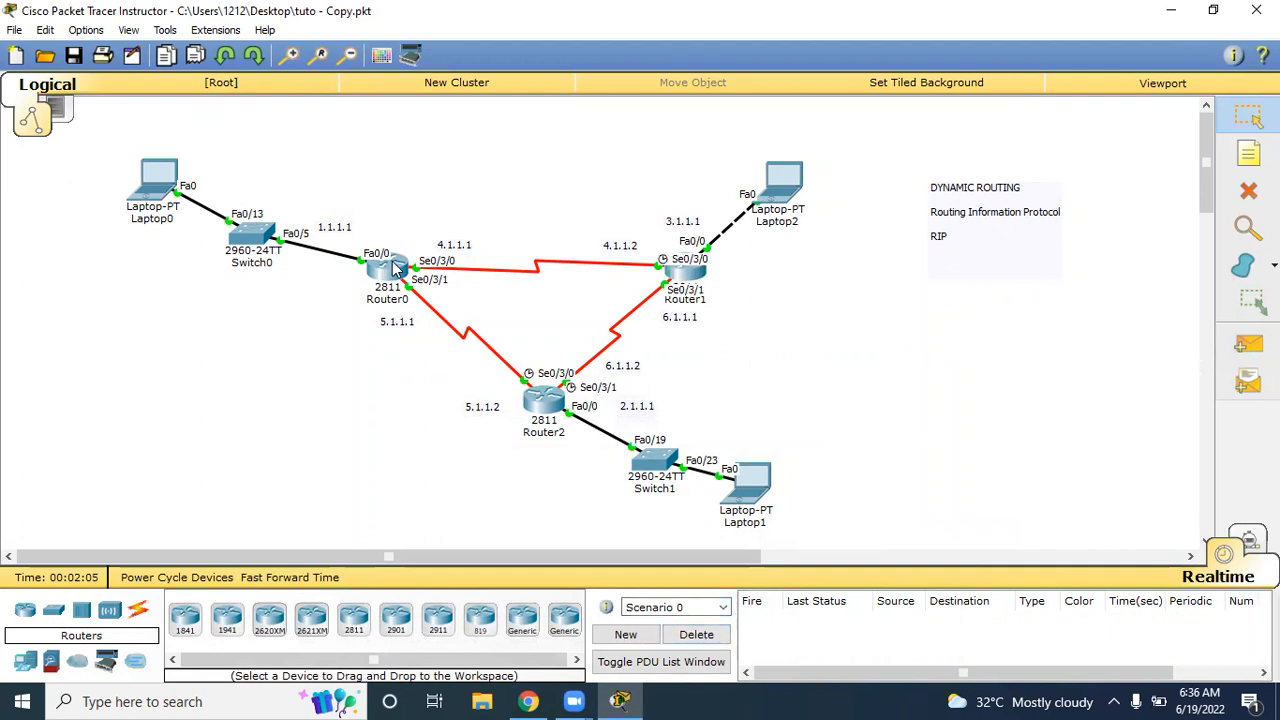
pyautogui.click(393, 268)
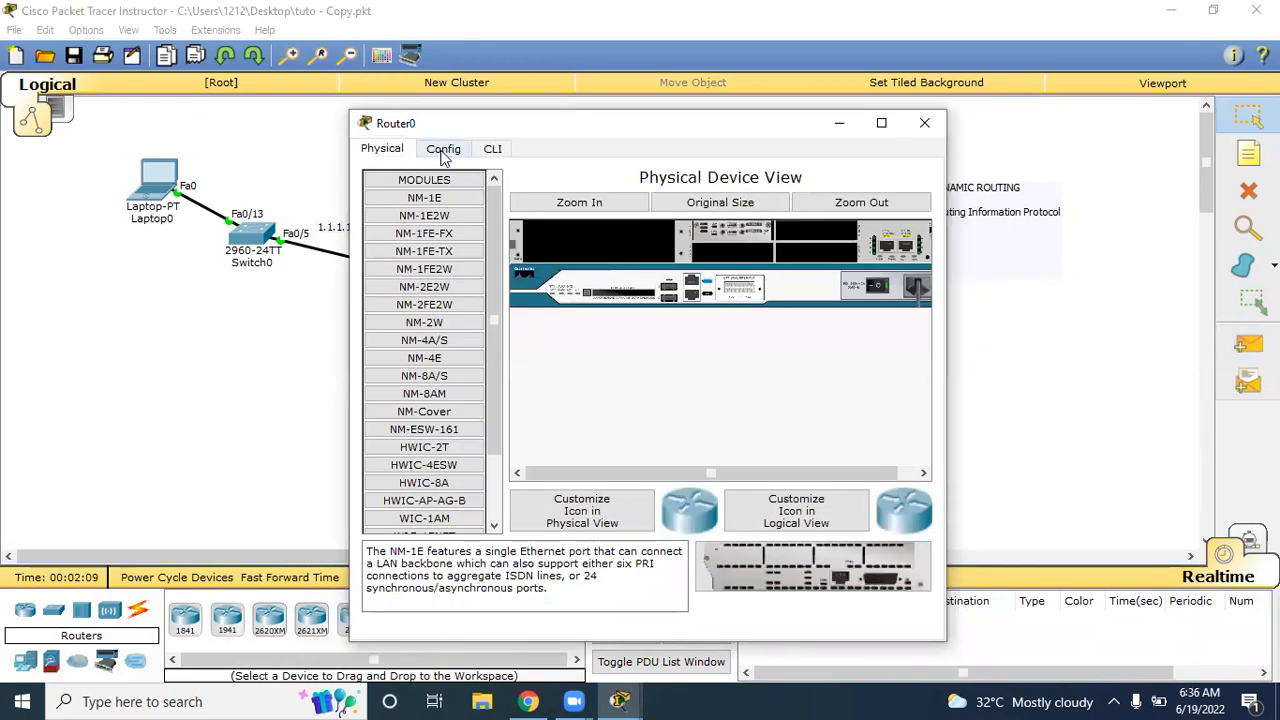
pyautogui.click(492, 149)
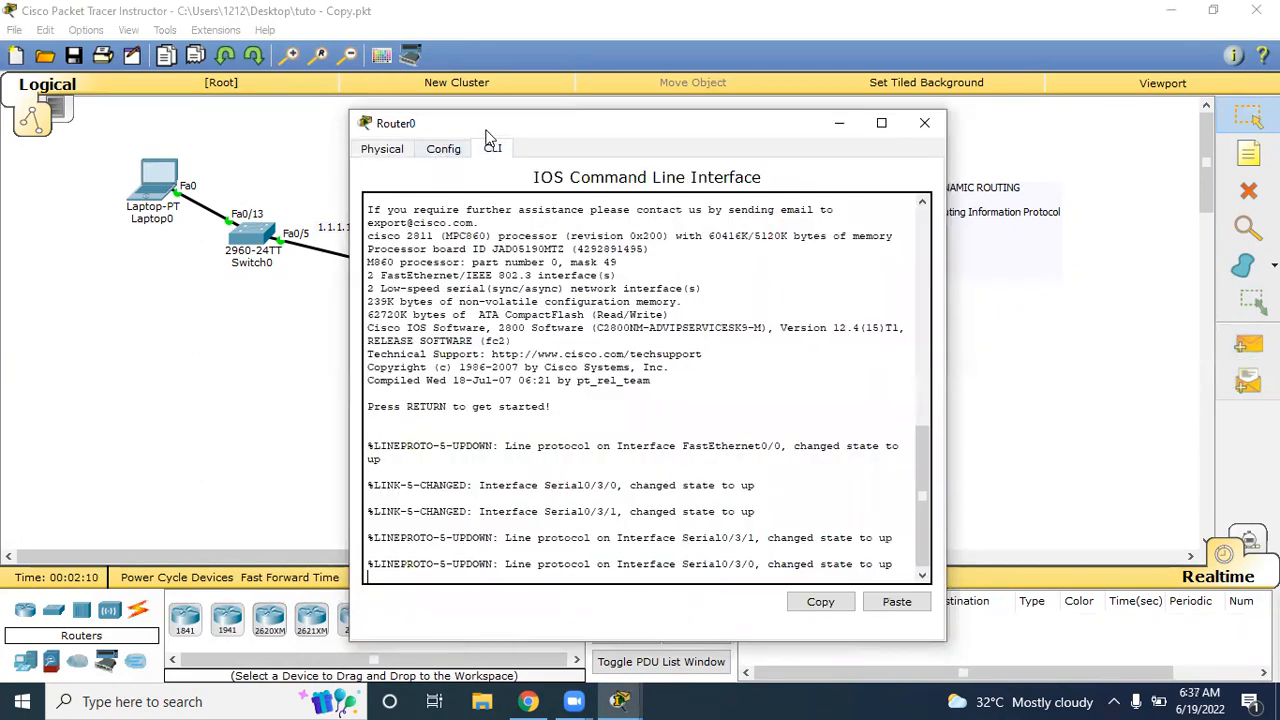
pyautogui.moveTo(473, 112); pyautogui.dragTo(473, 130)
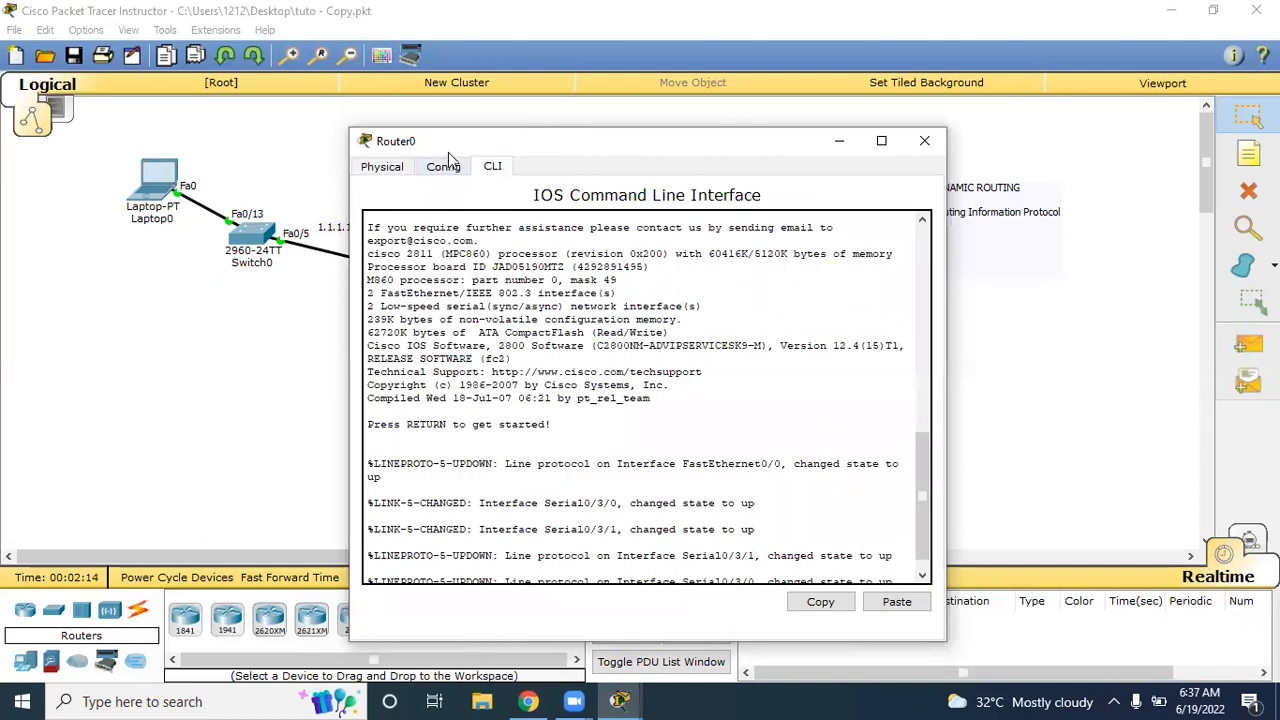
pyautogui.moveTo(444, 144); pyautogui.dragTo(622, 124)
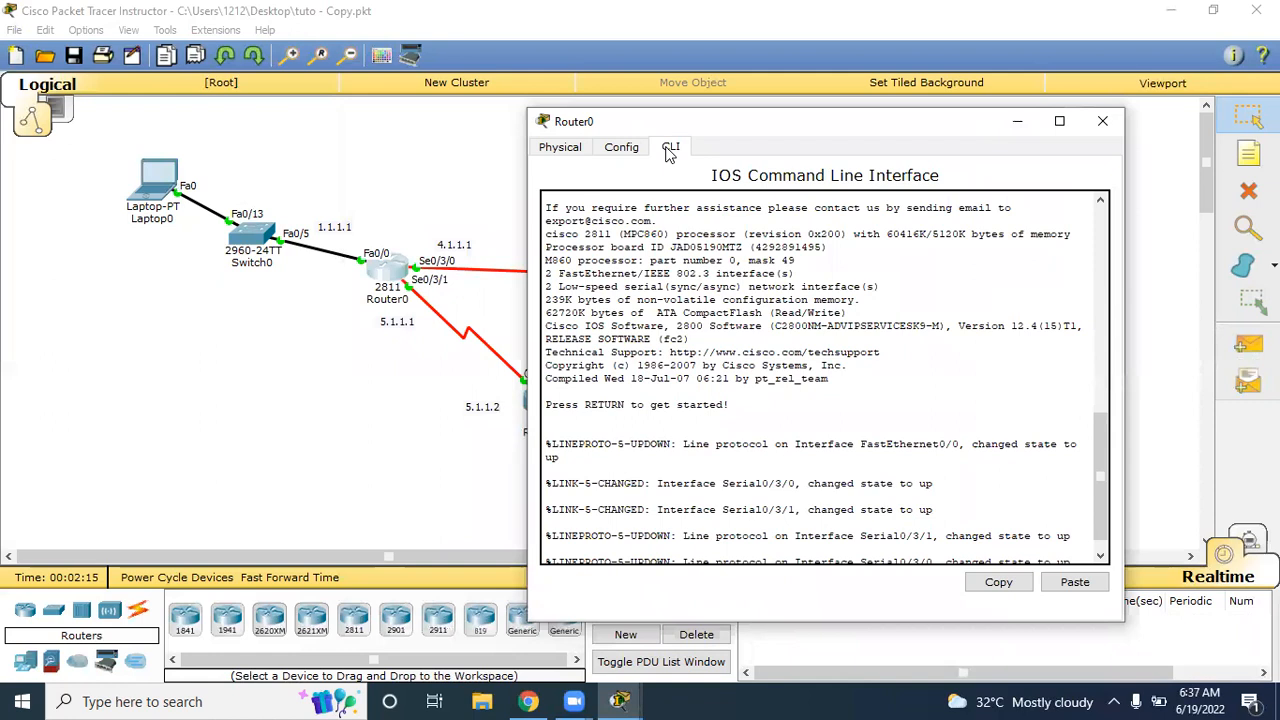
# Step: Enter global configuration mode on Router0 and enable RIP routing with version 2
pyautogui.press('Return')
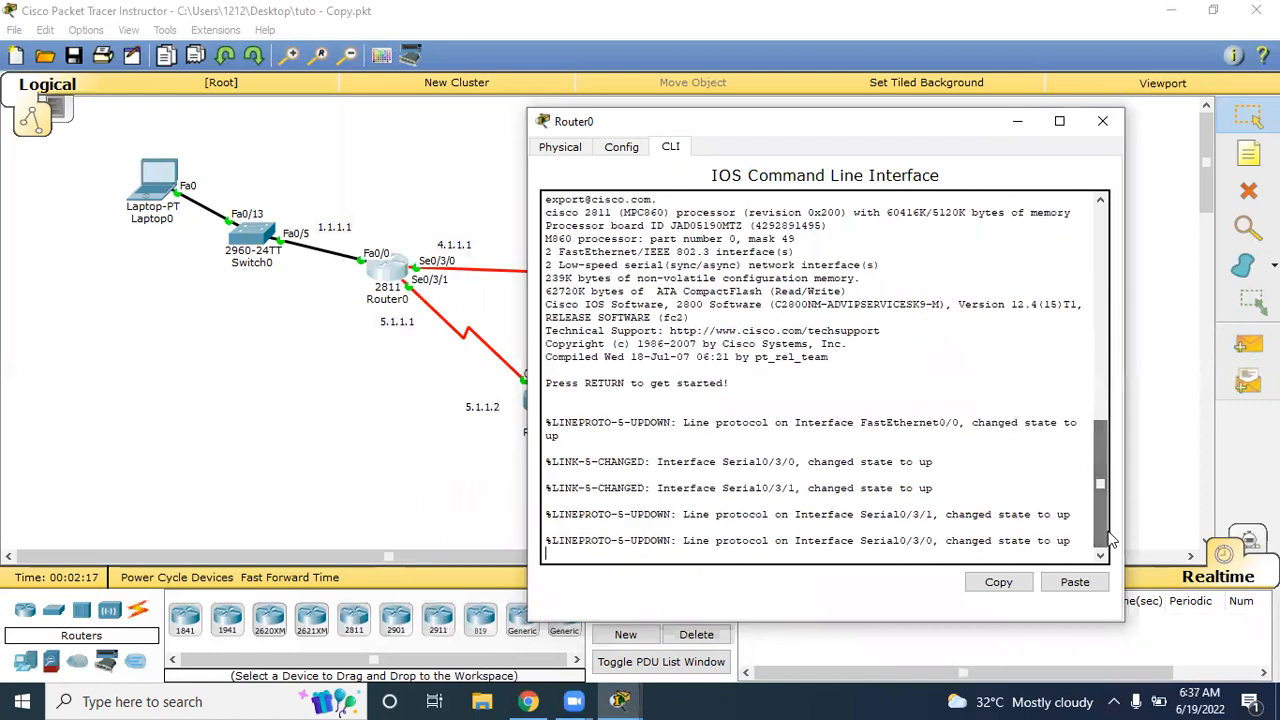
pyautogui.write('enabl')
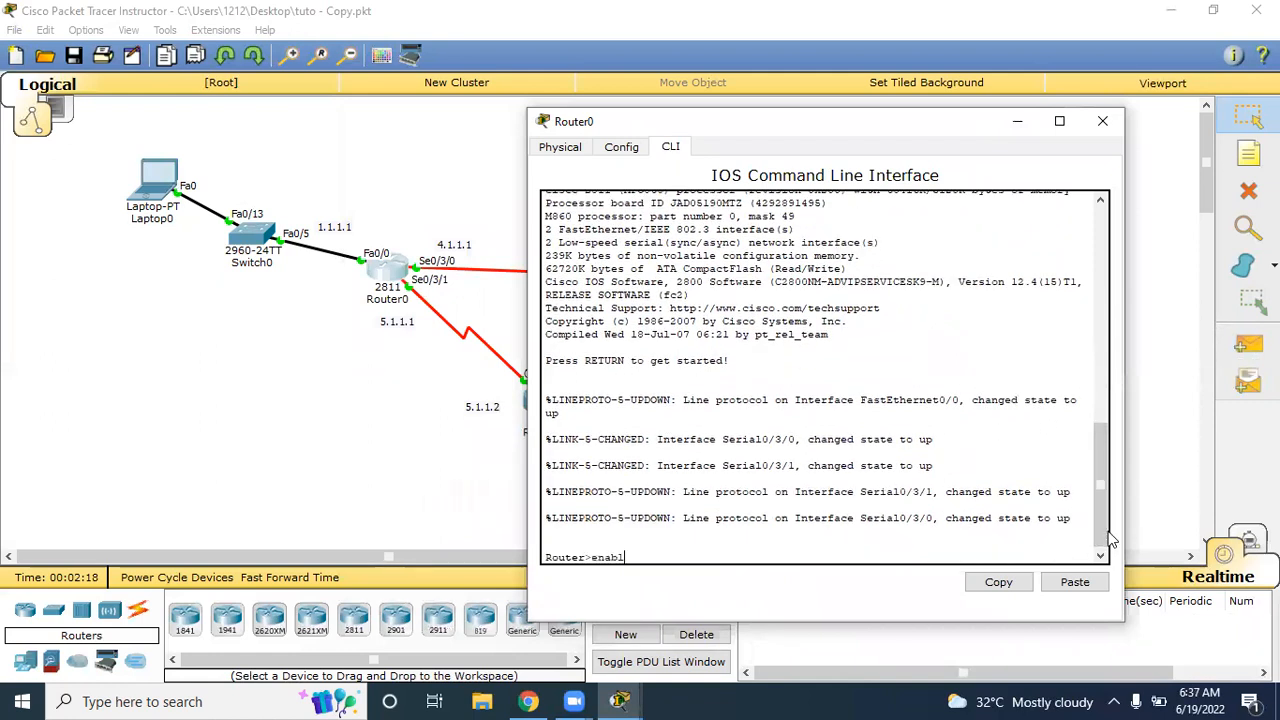
pyautogui.write('e')
pyautogui.press('Return')
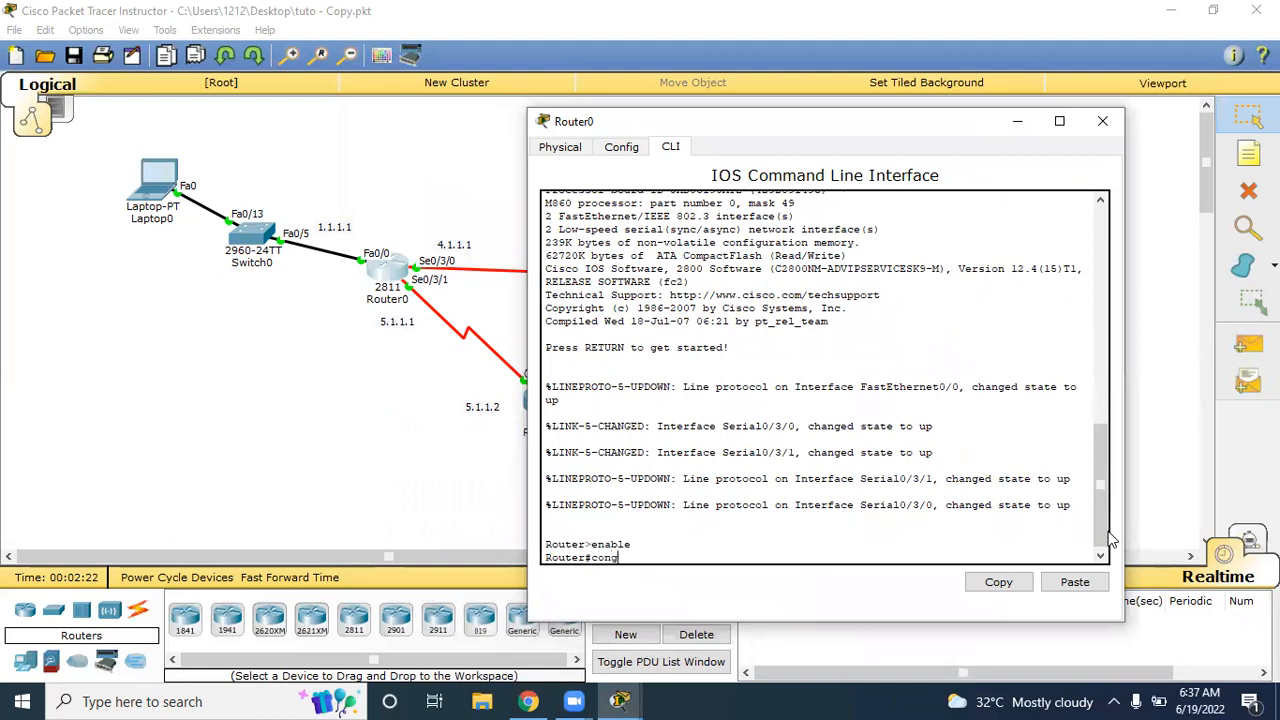
pyautogui.write('config t')
pyautogui.press('Return')
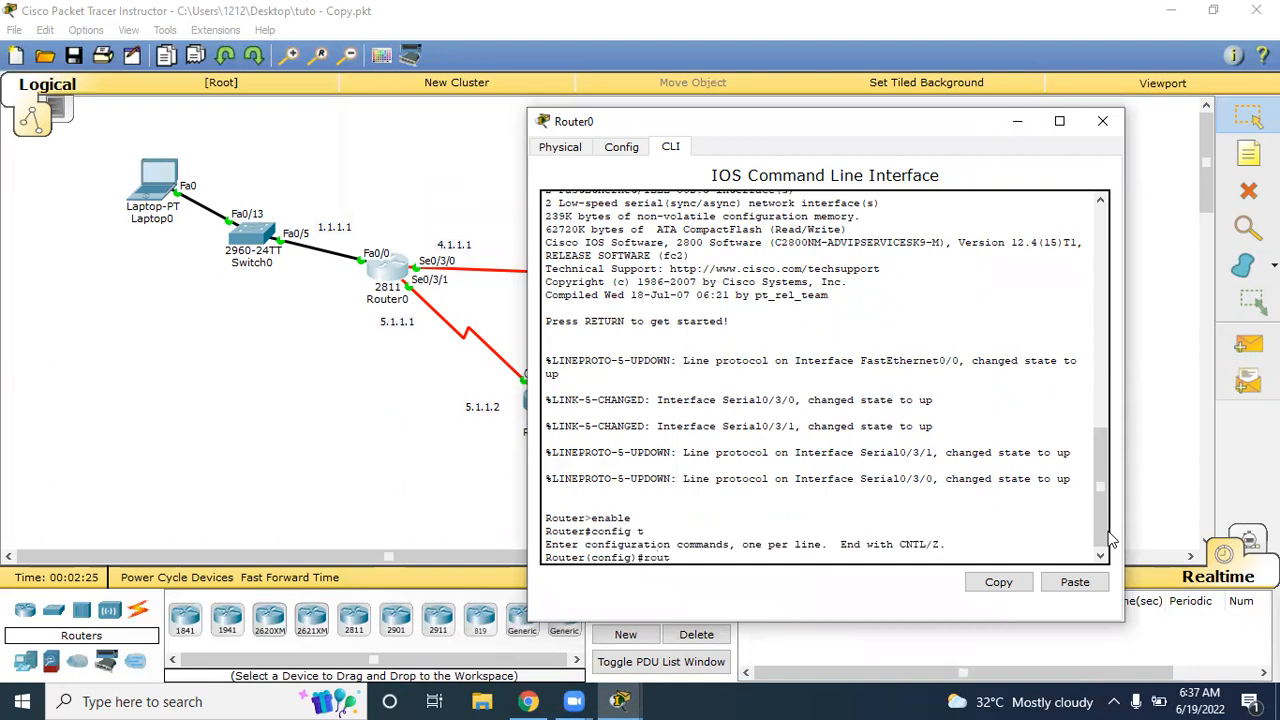
pyautogui.press('Return')
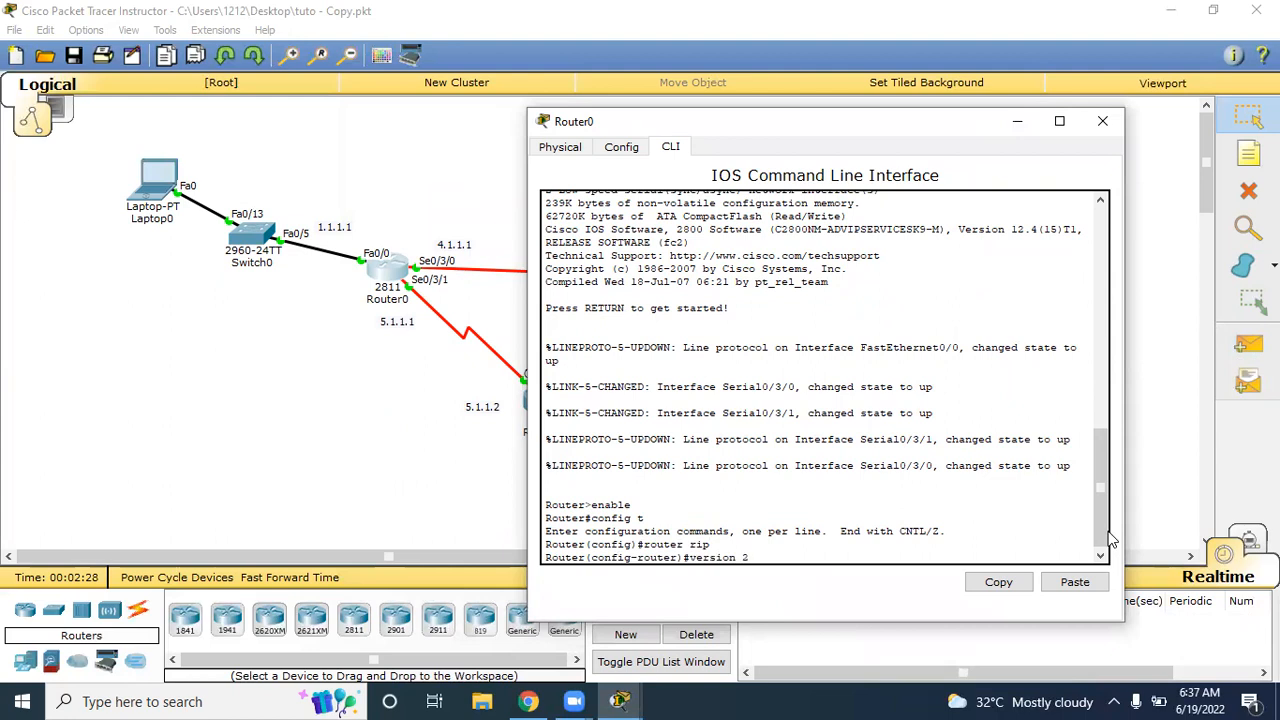
pyautogui.press('Return')
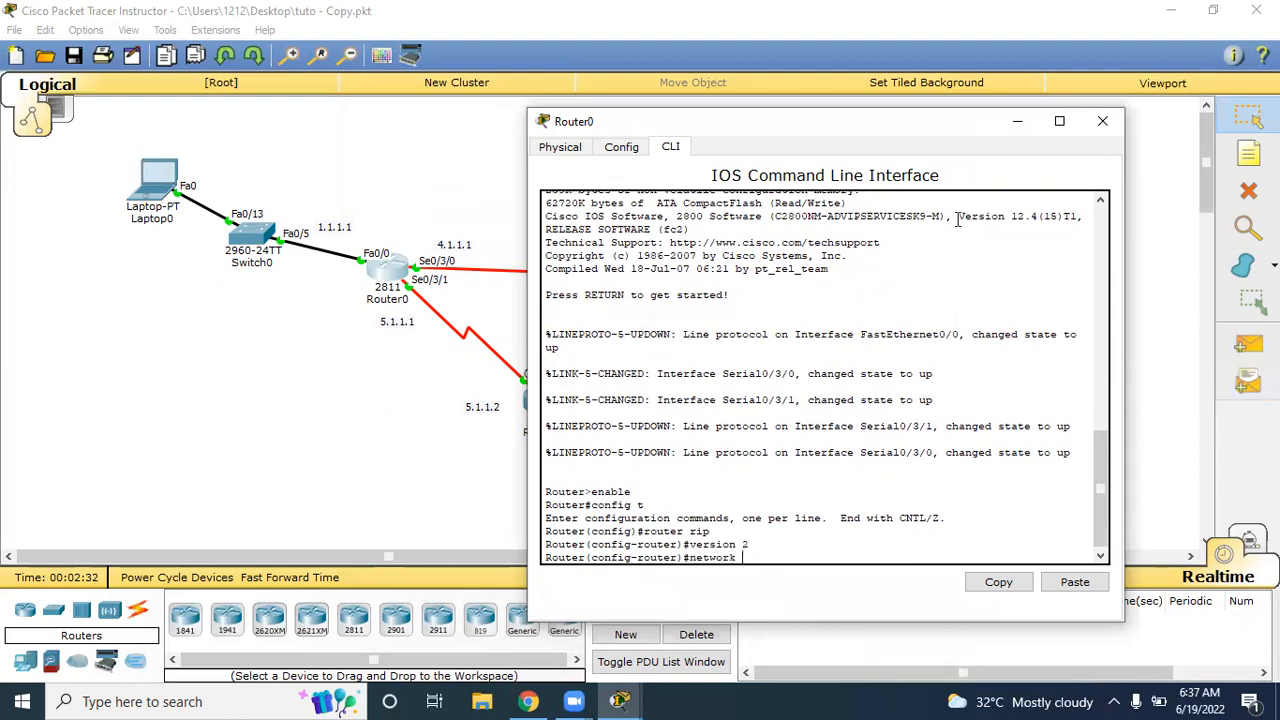
# Step: Add network 4.1.1.1 to Router0's RIP configuration, keeping the topology's address labels in view
pyautogui.moveTo(867, 129); pyautogui.dragTo(907, 120)
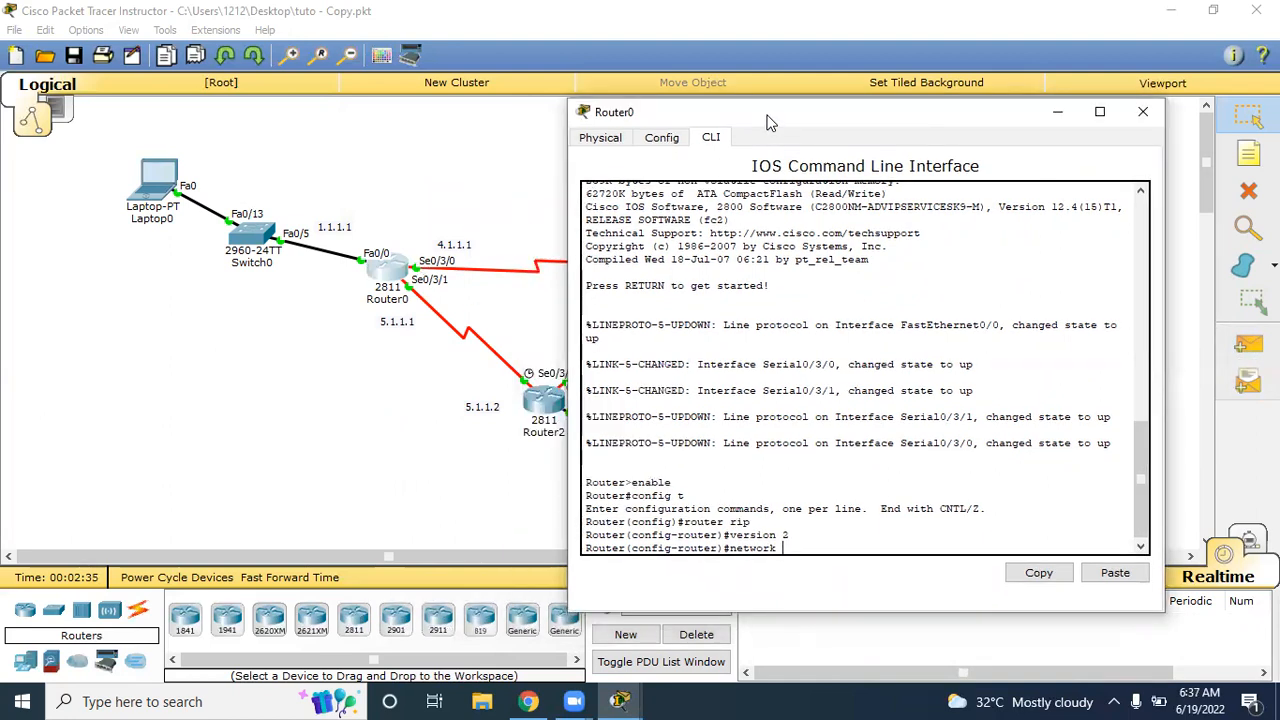
pyautogui.moveTo(789, 114); pyautogui.dragTo(934, 133)
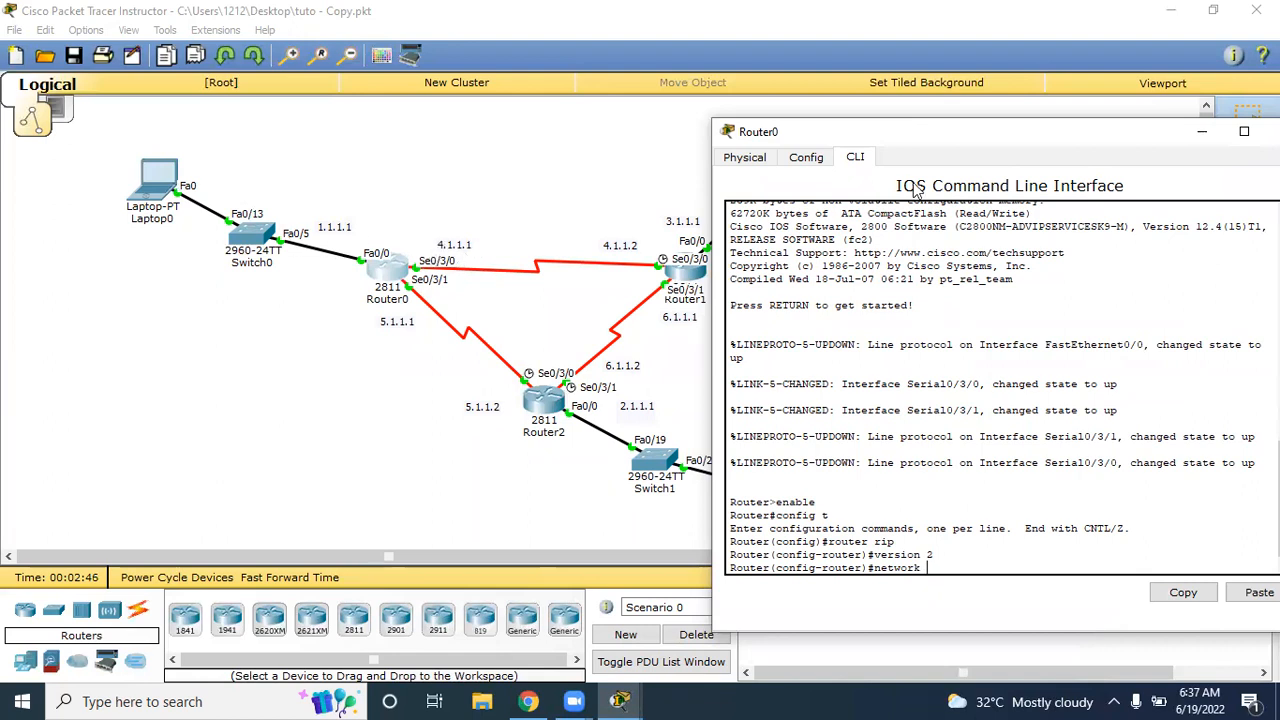
pyautogui.moveTo(919, 134); pyautogui.dragTo(871, 112)
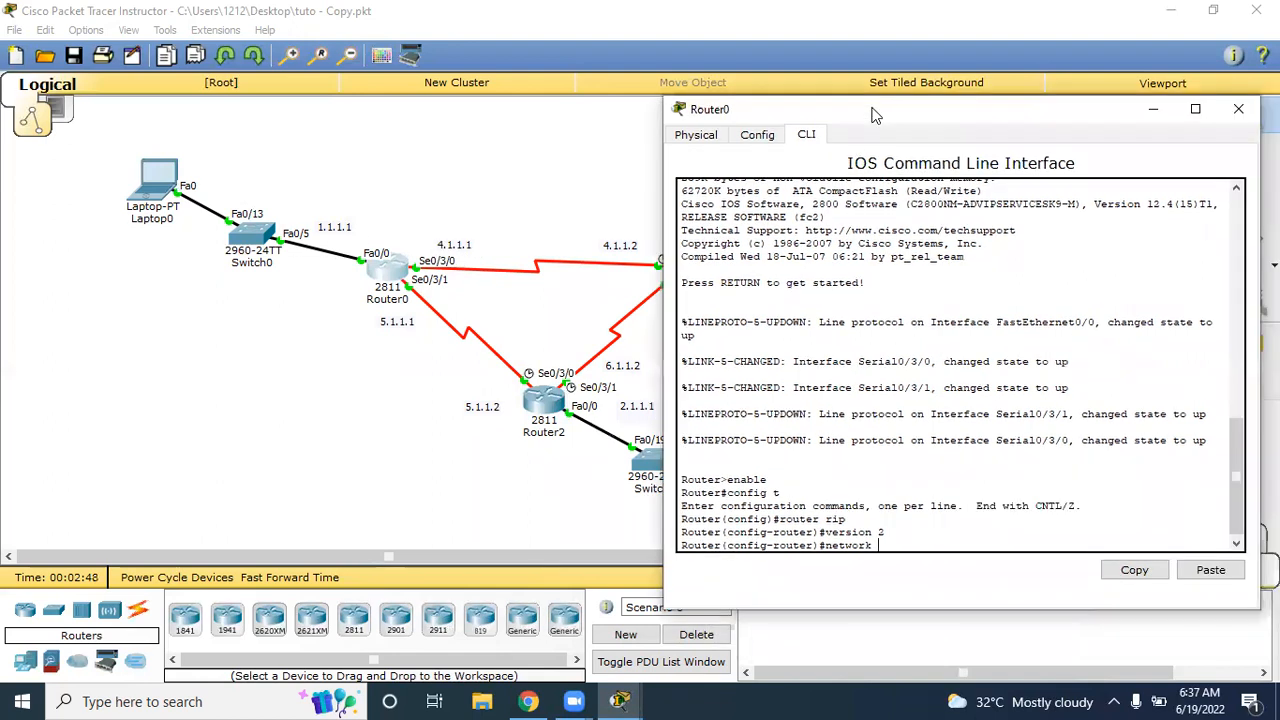
pyautogui.press('Return')
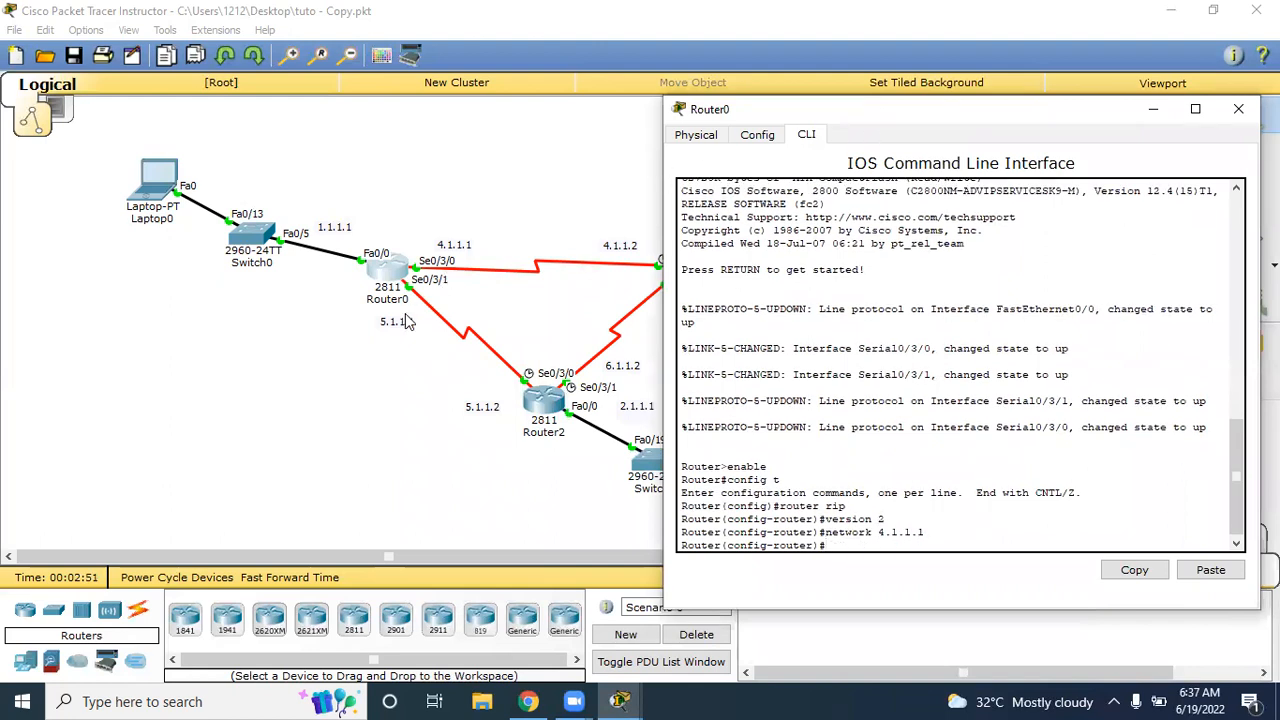
# Step: Add network 5.1.1.1 to Router0's RIP configuration
pyautogui.press('Up')
pyautogui.press('BackSpace')
pyautogui.press('BackSpace')
pyautogui.press('BackSpace')
pyautogui.press('BackSpace')
pyautogui.press('BackSpace')
pyautogui.press('BackSpace')
pyautogui.press('BackSpace')
pyautogui.write('5.1.1.1')
pyautogui.press('Return')
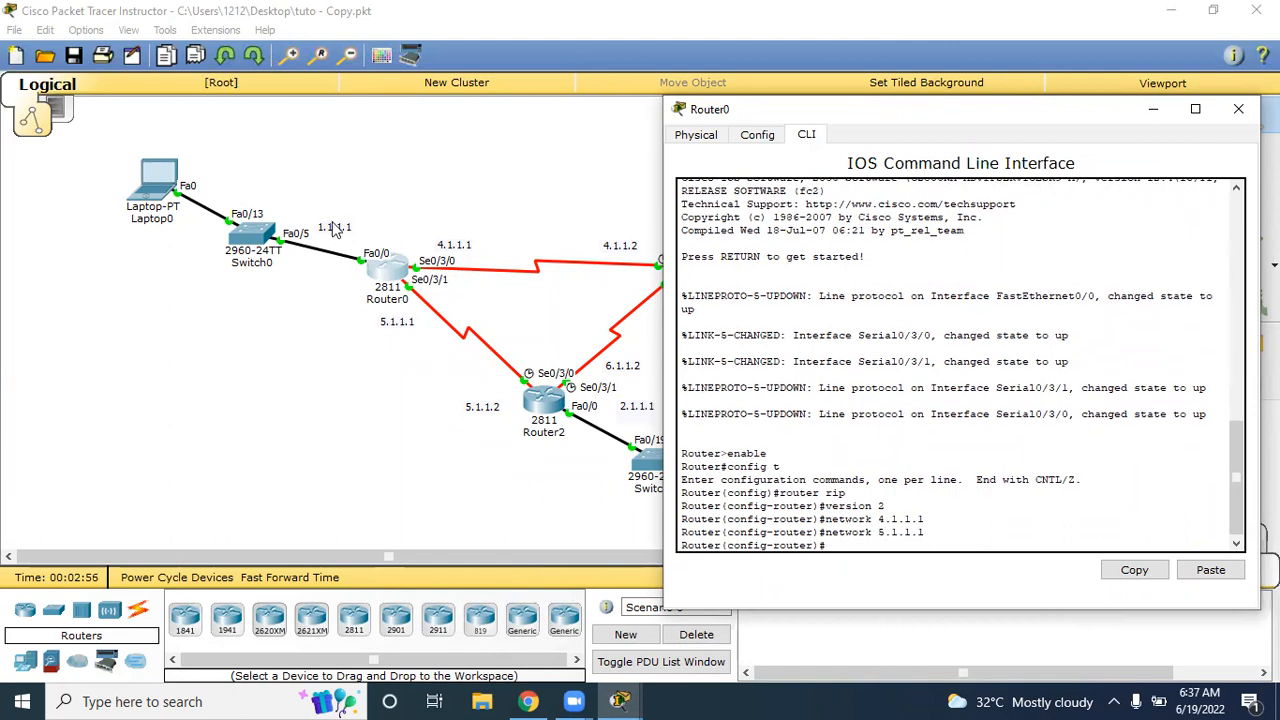
# Step: Add network 1.1.1.1 to Router0's RIP configuration, exit configuration mode and close the router's window
pyautogui.press('Up')
pyautogui.press('Return')
pyautogui.write('er(config-router)#e')
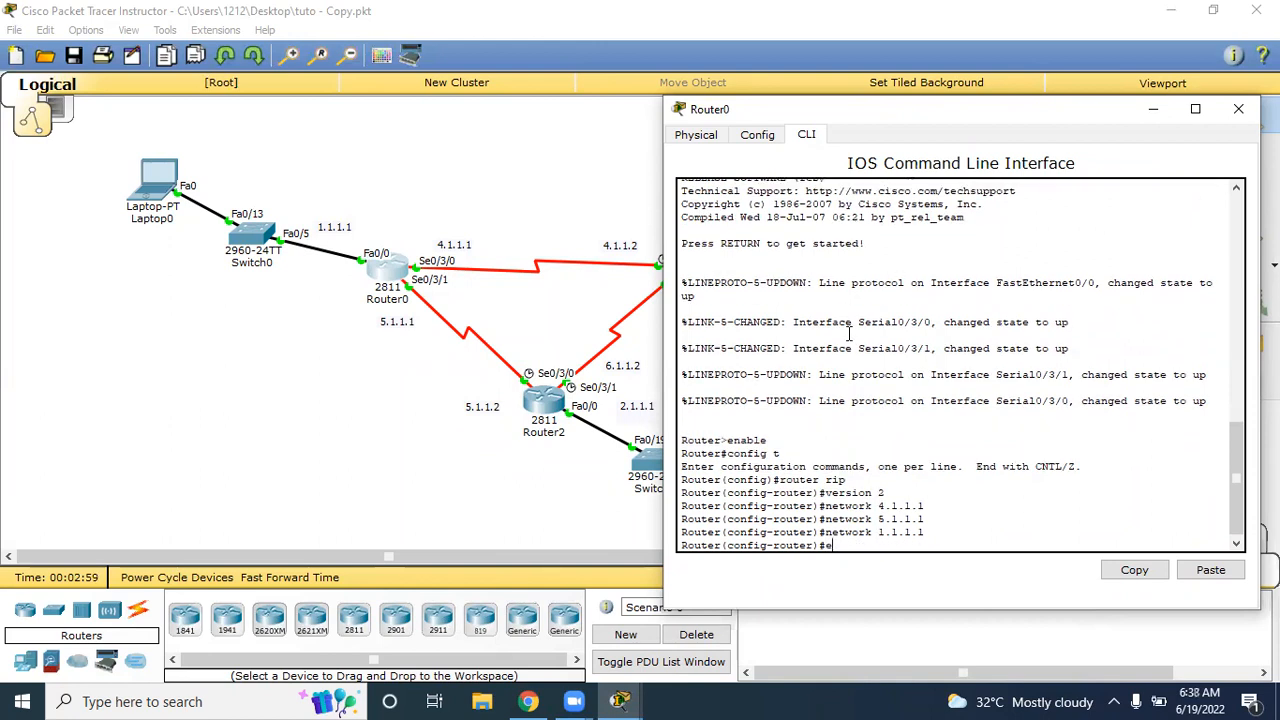
pyautogui.write('x')
pyautogui.press('Return')
pyautogui.press('Return')
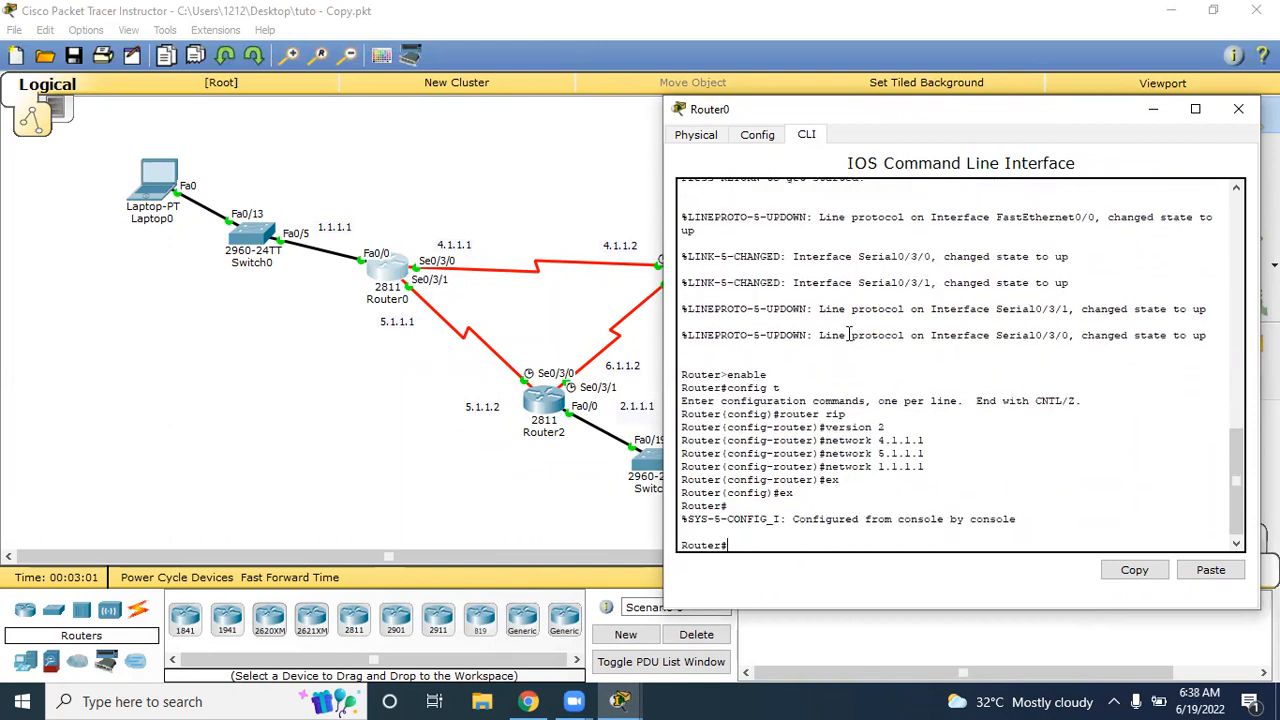
pyautogui.click(1238, 109)
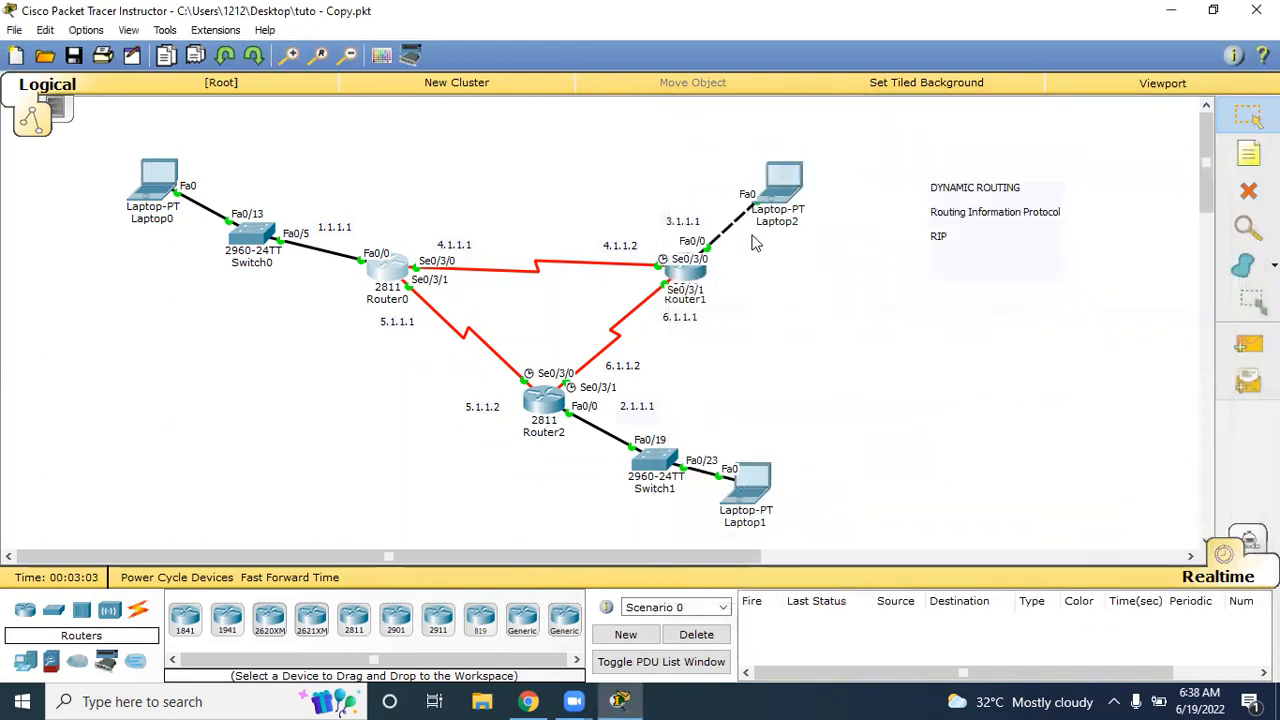
# Step: Open Router1's command line, enter global configuration mode and enable RIP routing with version 2
pyautogui.click(688, 274)
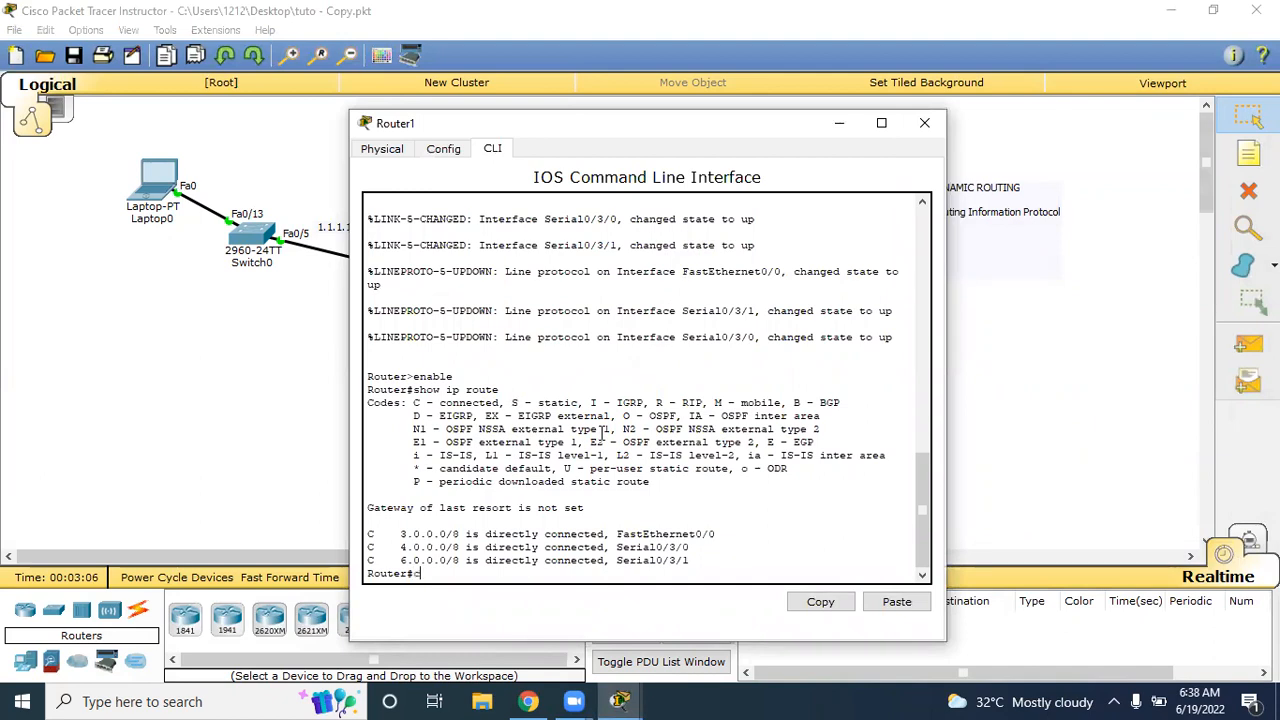
pyautogui.write('config t')
pyautogui.press('Return')
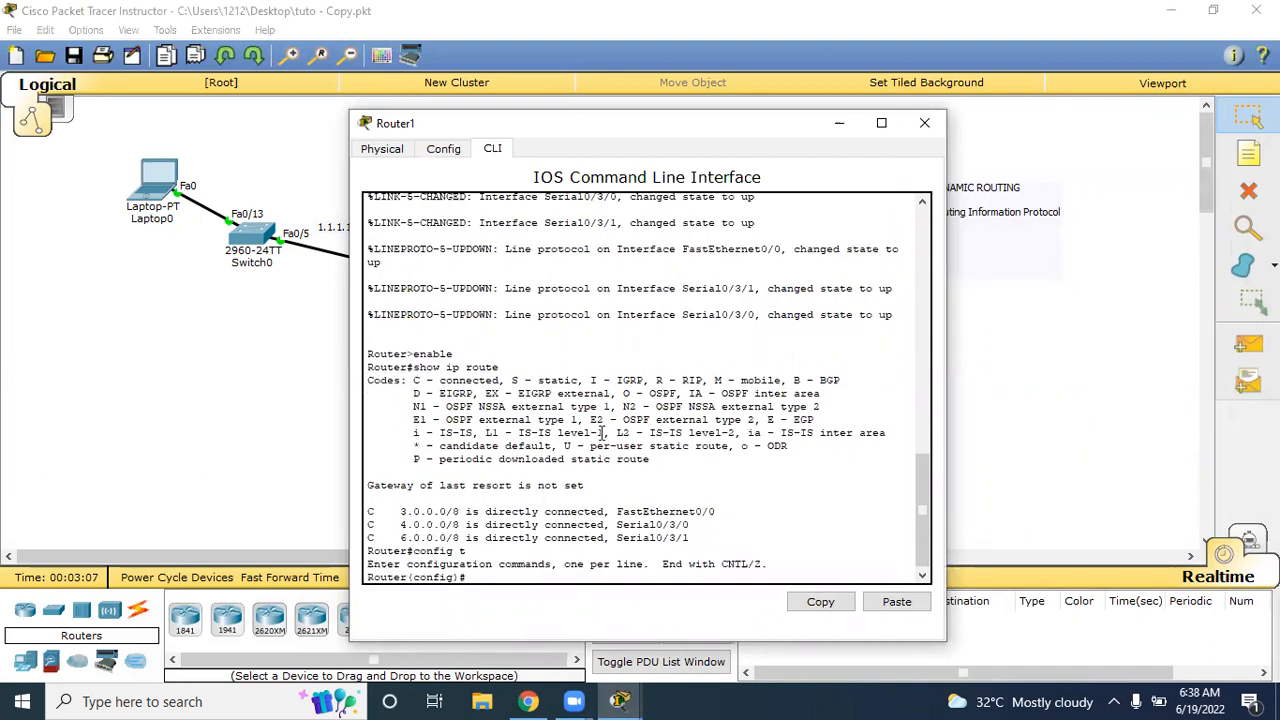
pyautogui.write('router rip')
pyautogui.press('Return')
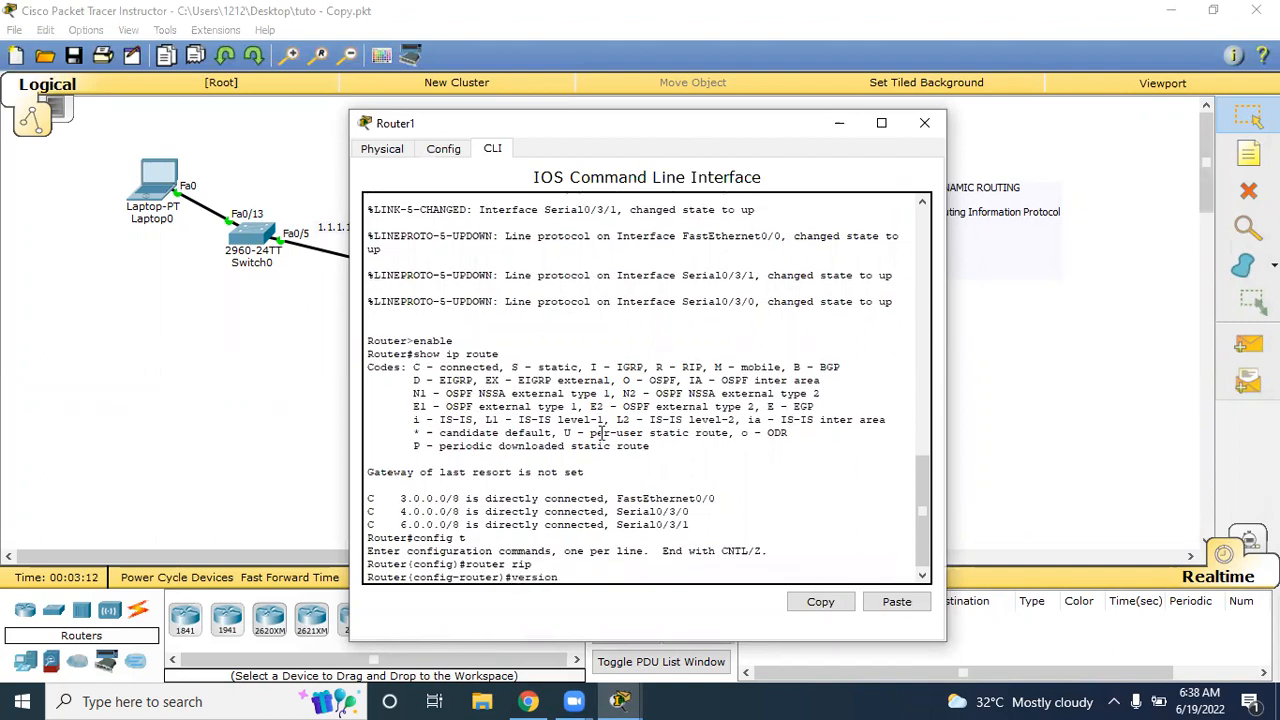
pyautogui.press('Return')
# Step: Add network 3.1.1.1 to Router1's RIP configuration, moving the window aside to expose the topology's address labels
pyautogui.write('network')
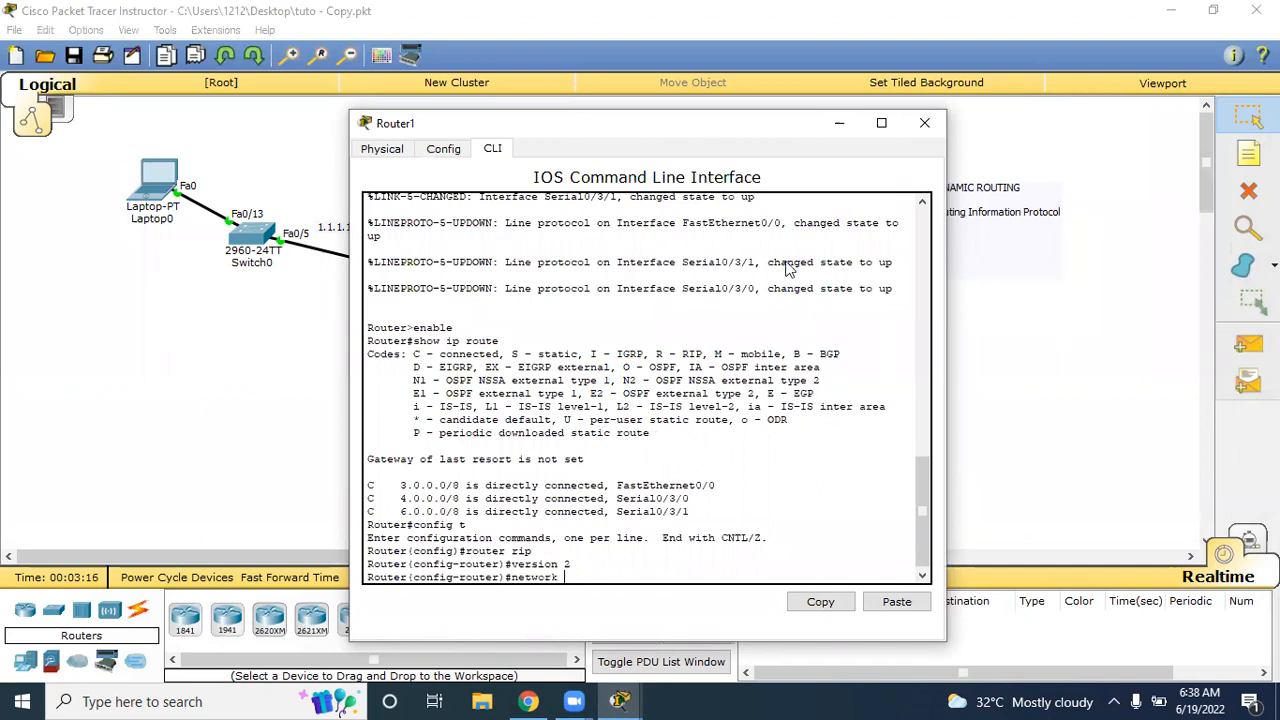
pyautogui.moveTo(640, 123); pyautogui.dragTo(1000, 135)
pyautogui.write('3.1.1.1')
pyautogui.press('Return')
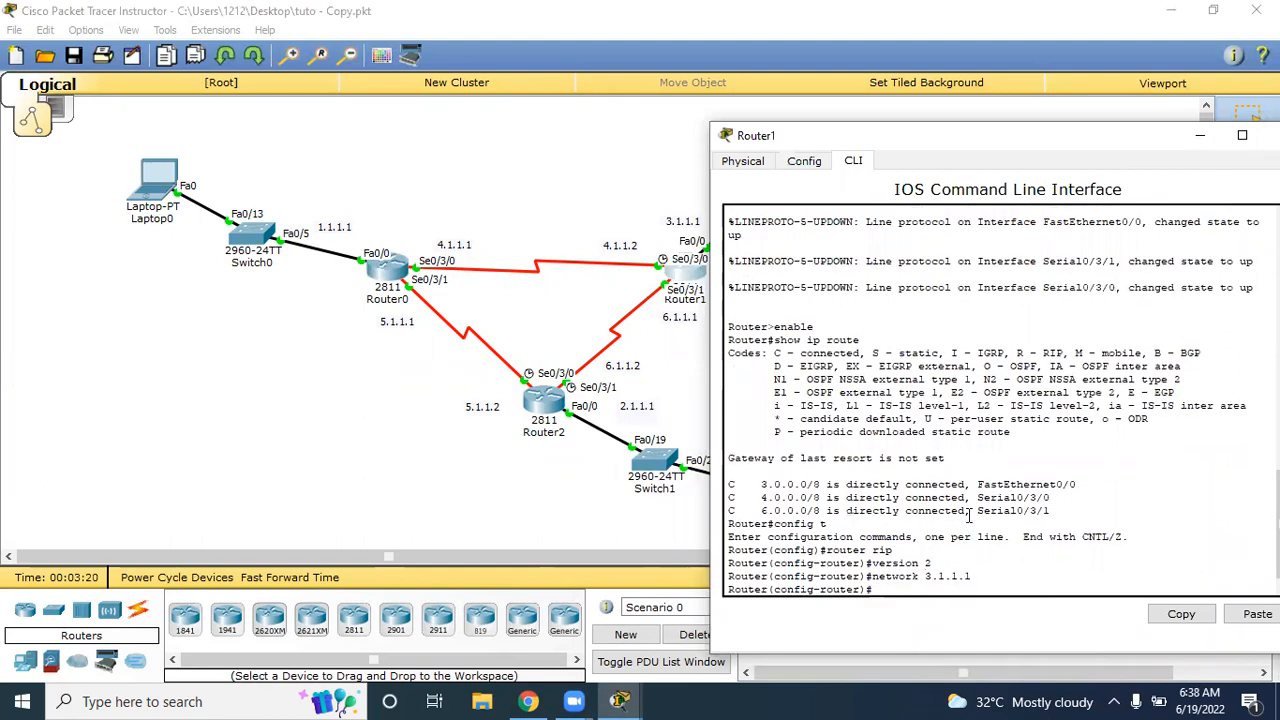
# Step: Add network 6.1.1.1 to Router1's RIP configuration
pyautogui.press('Up')
pyautogui.press('Delete')
pyautogui.write('6.1.1.1')
pyautogui.press('Return')
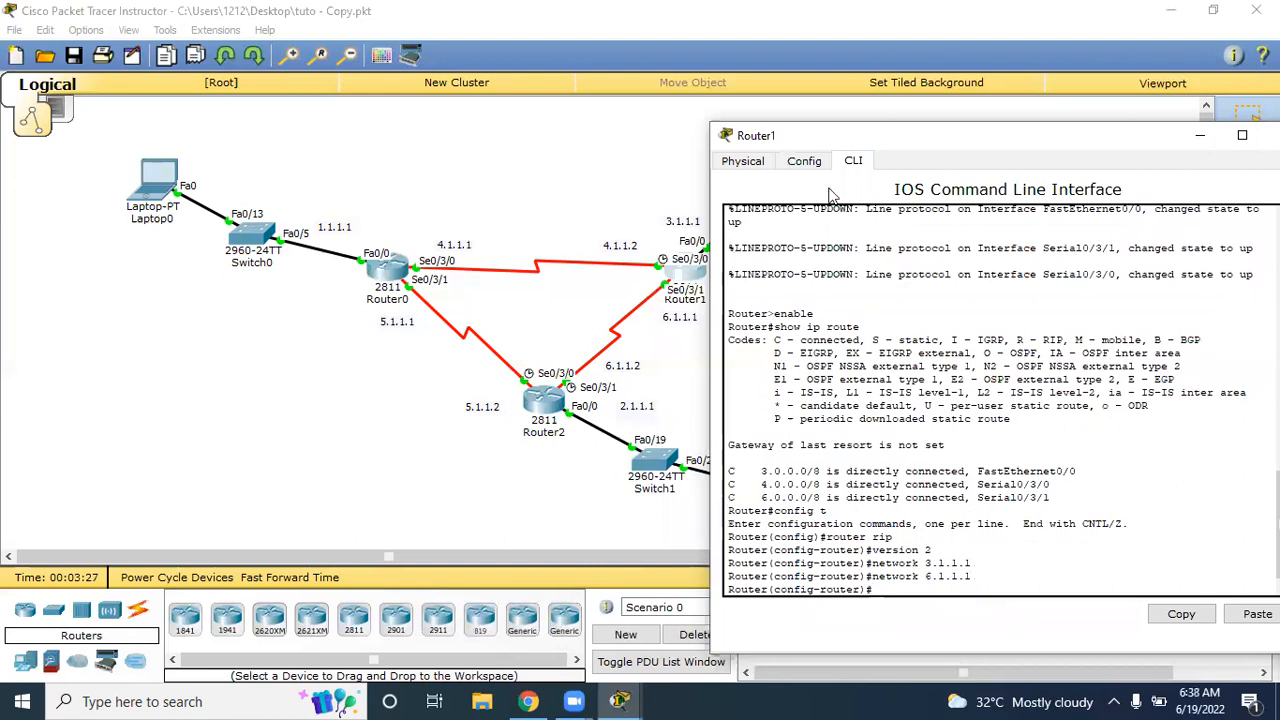
# Step: Add network 4.1.1.2 to Router1 through its graphical RIP routing settings instead of the command line
pyautogui.click(806, 163)
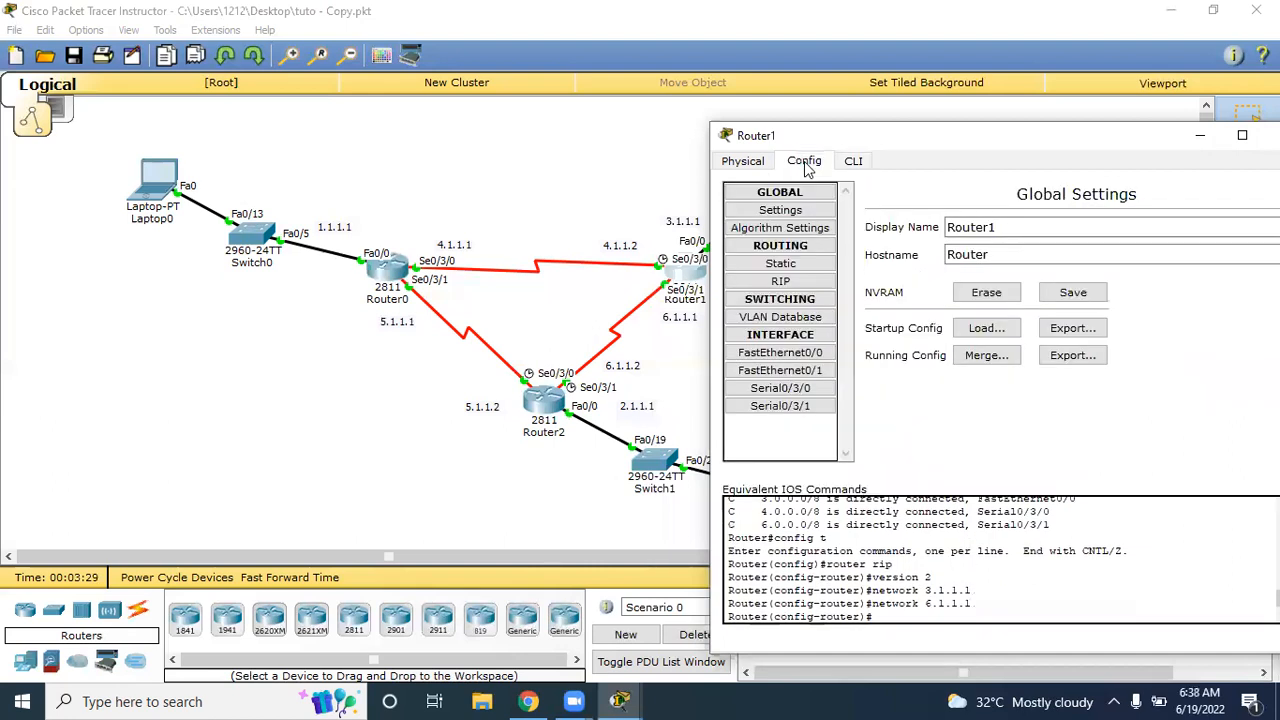
pyautogui.click(784, 284)
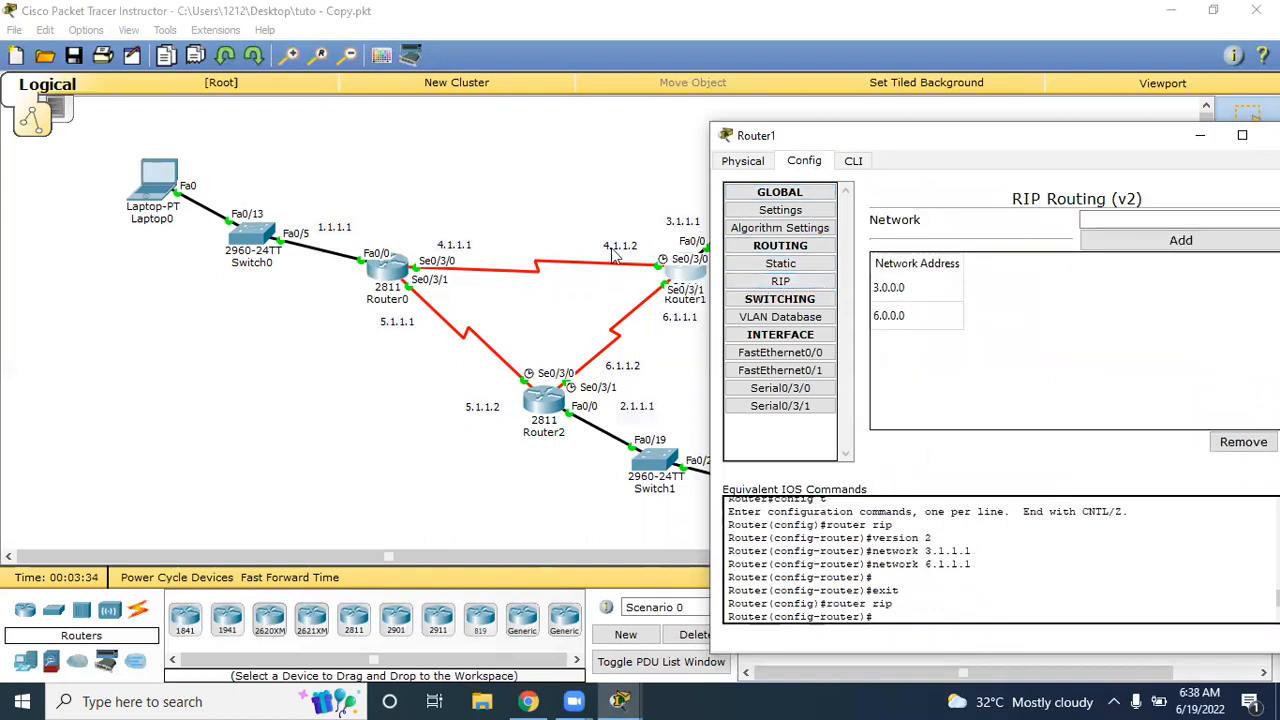
pyautogui.click(1110, 217)
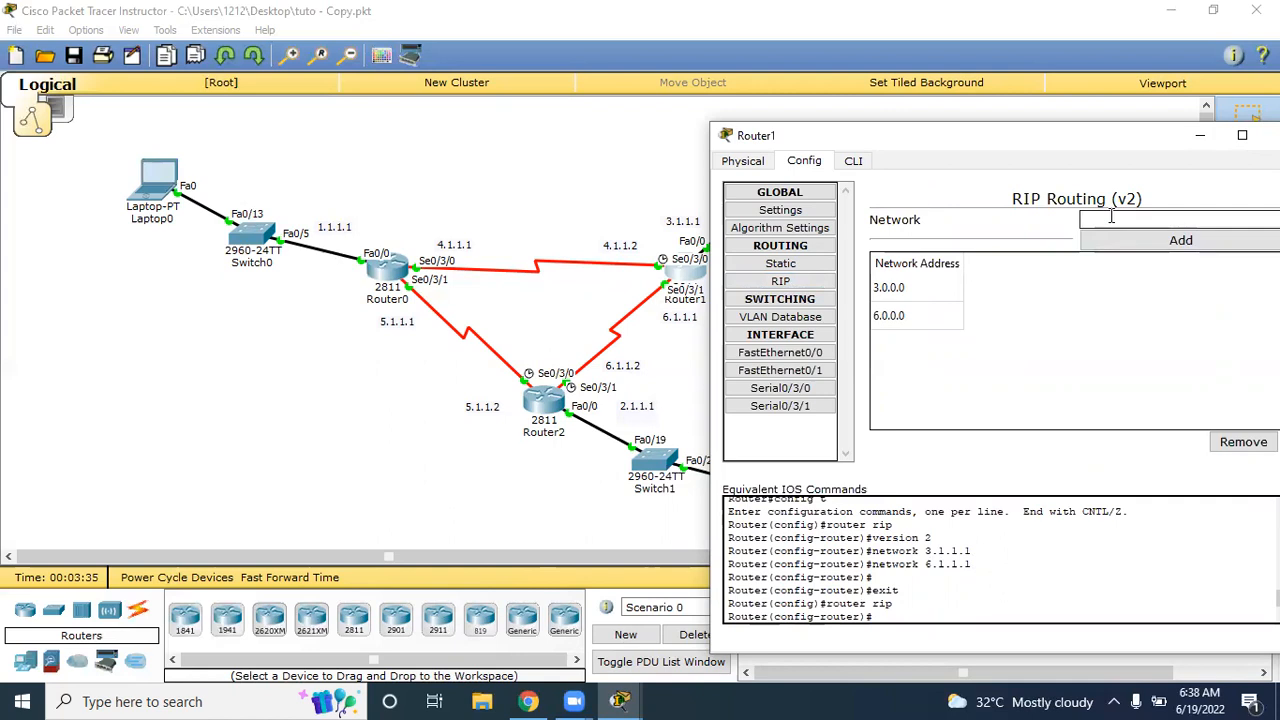
pyautogui.write('4.1.1.2')
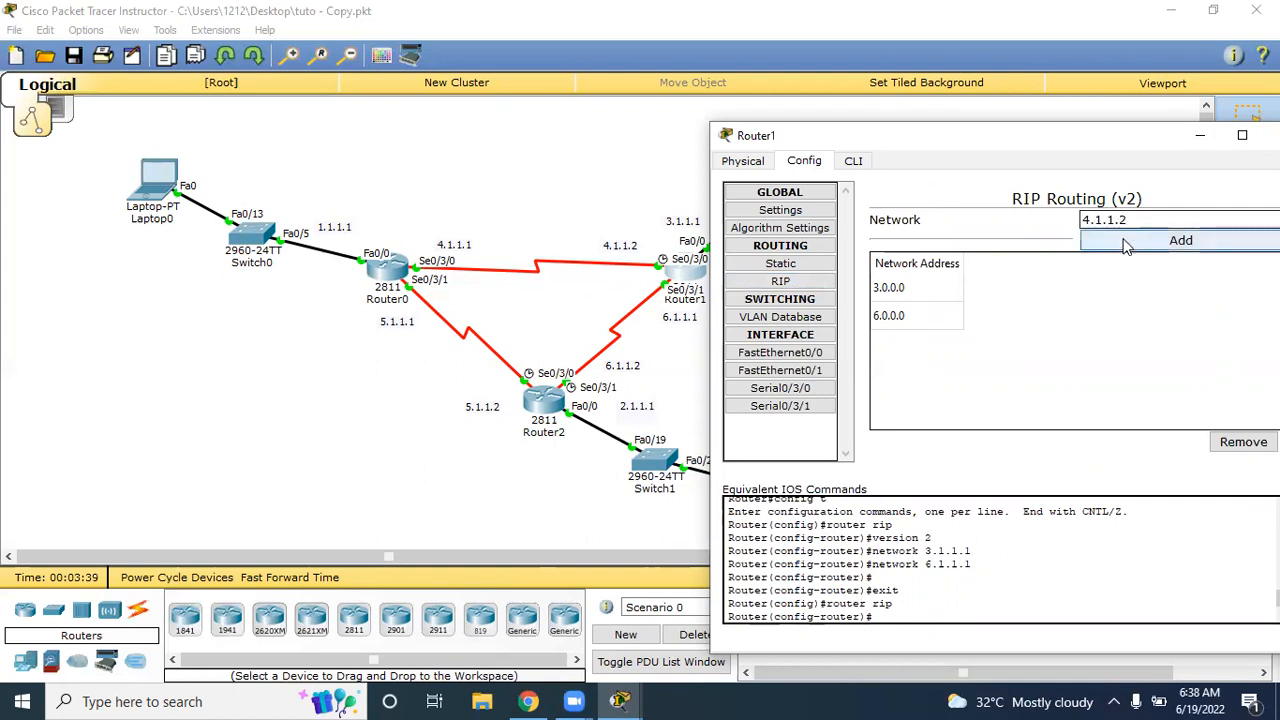
pyautogui.click(1124, 242)
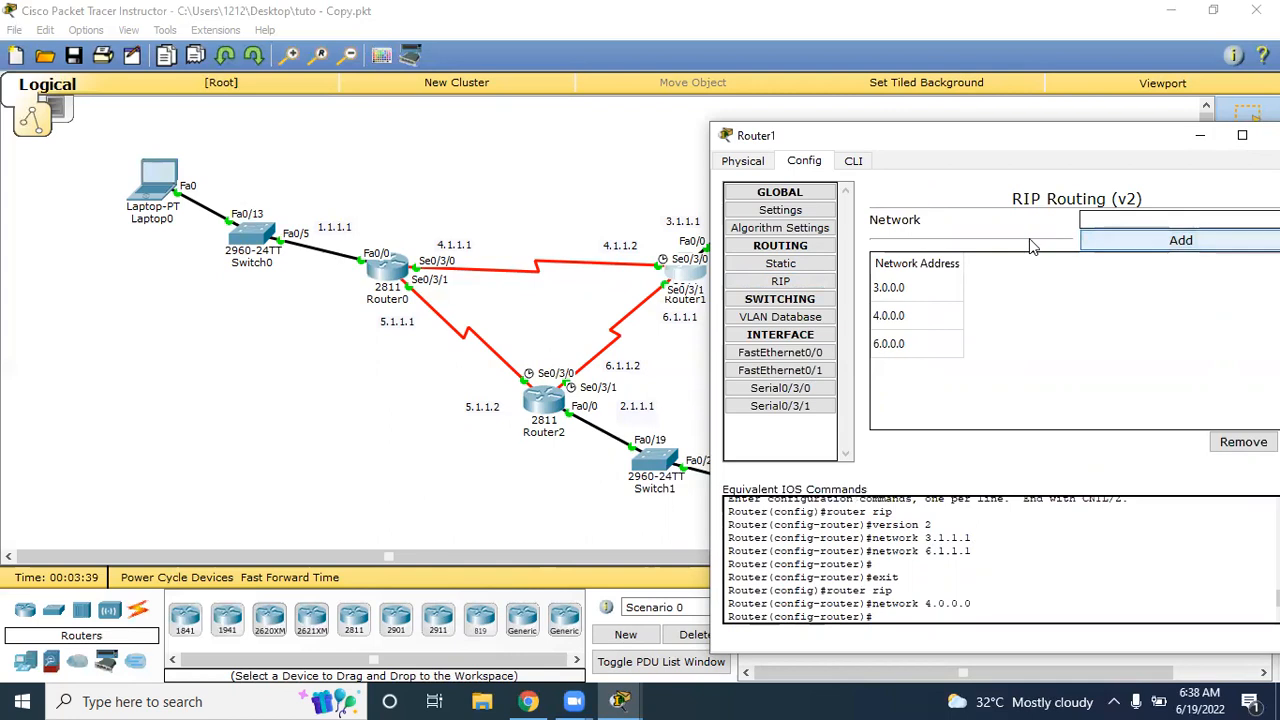
# Step: Return to Router1's command line, exit to privileged mode and close the router's window
pyautogui.click(852, 162)
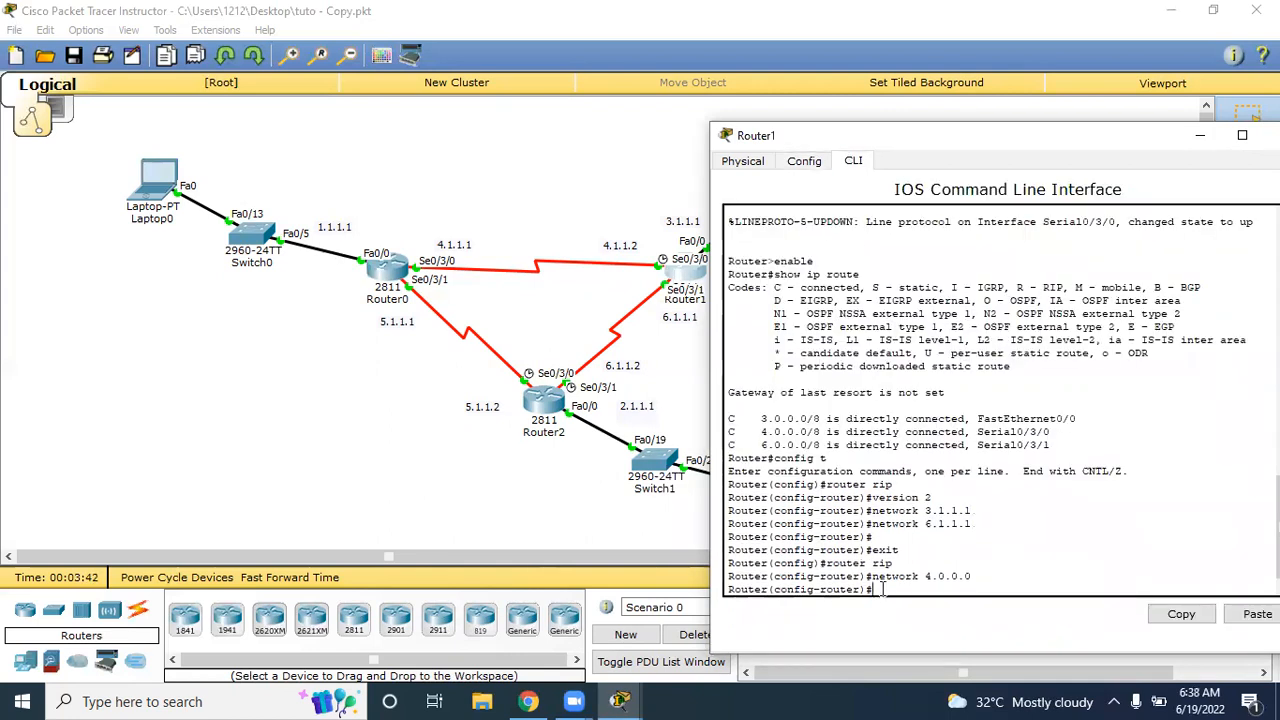
pyautogui.write('ex')
pyautogui.press('Return')
pyautogui.write('ex')
pyautogui.press('Return')
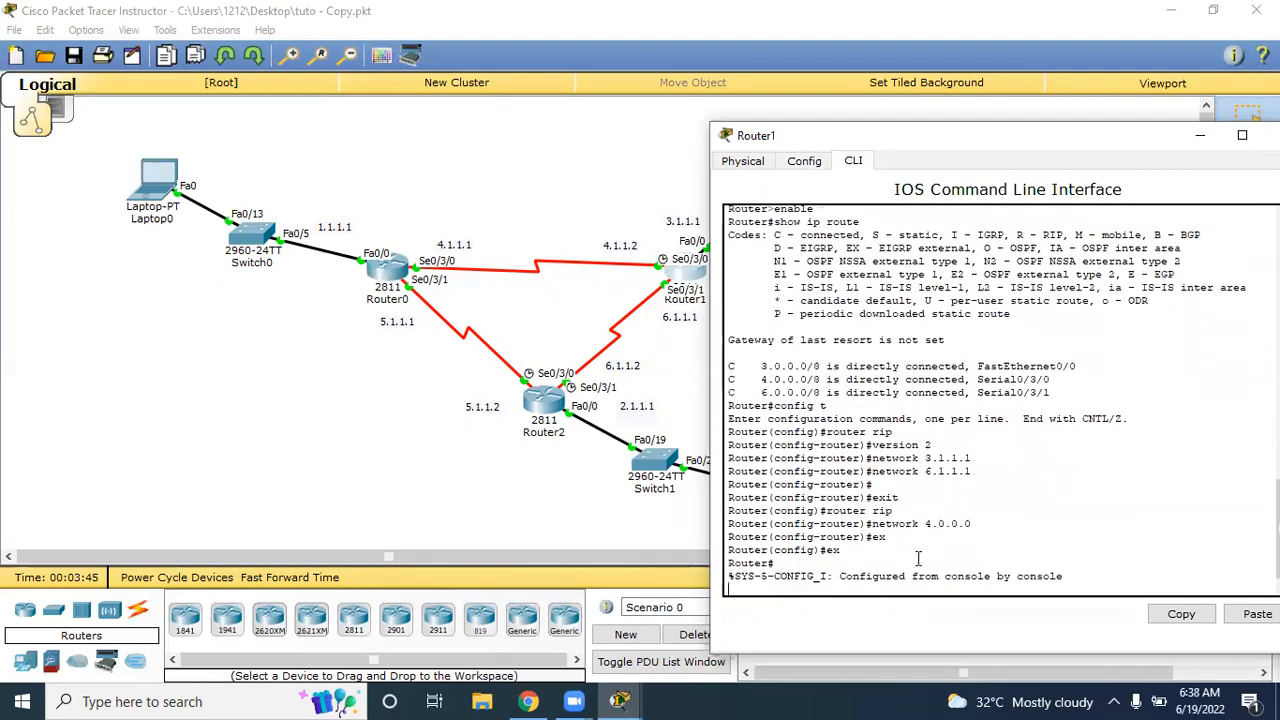
pyautogui.press('Return')
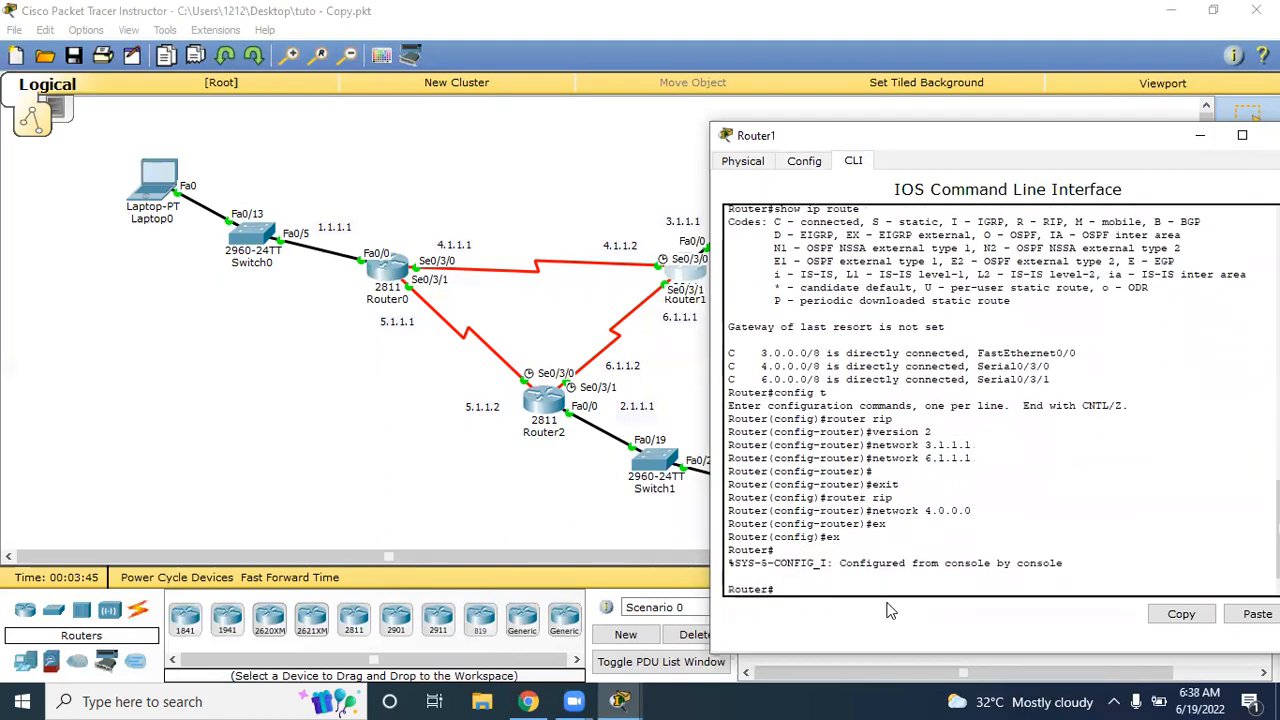
pyautogui.moveTo(1055, 138); pyautogui.dragTo(860, 139)
pyautogui.click(1062, 135)
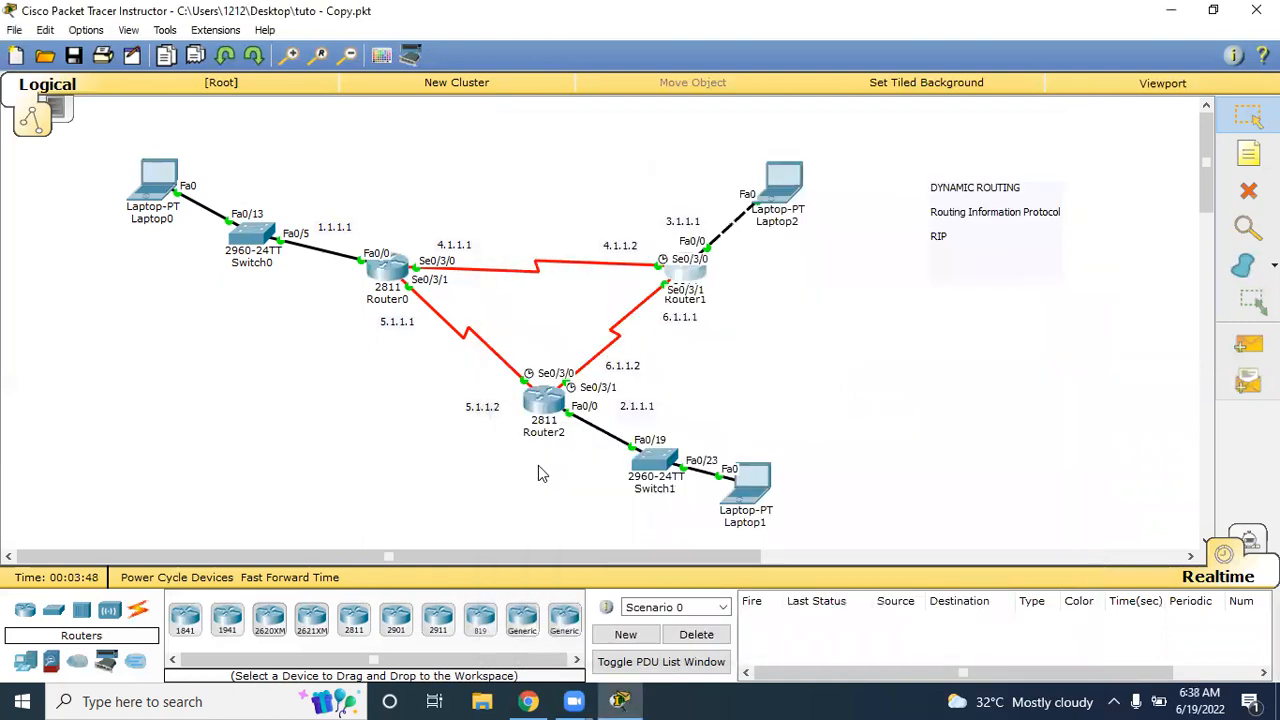
# Step: Open Router2's command line and enter privileged mode followed by global configuration mode
pyautogui.click(546, 402)
pyautogui.click(493, 150)
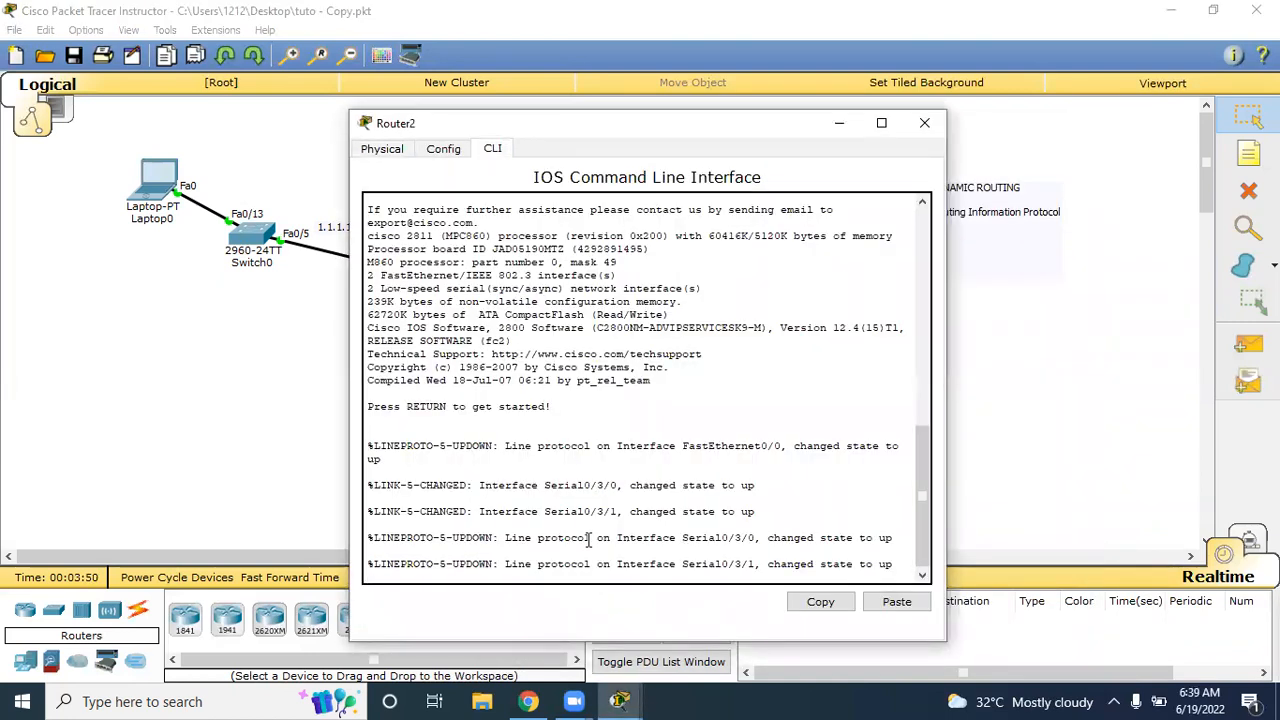
pyautogui.press('Return')
pyautogui.write('enable')
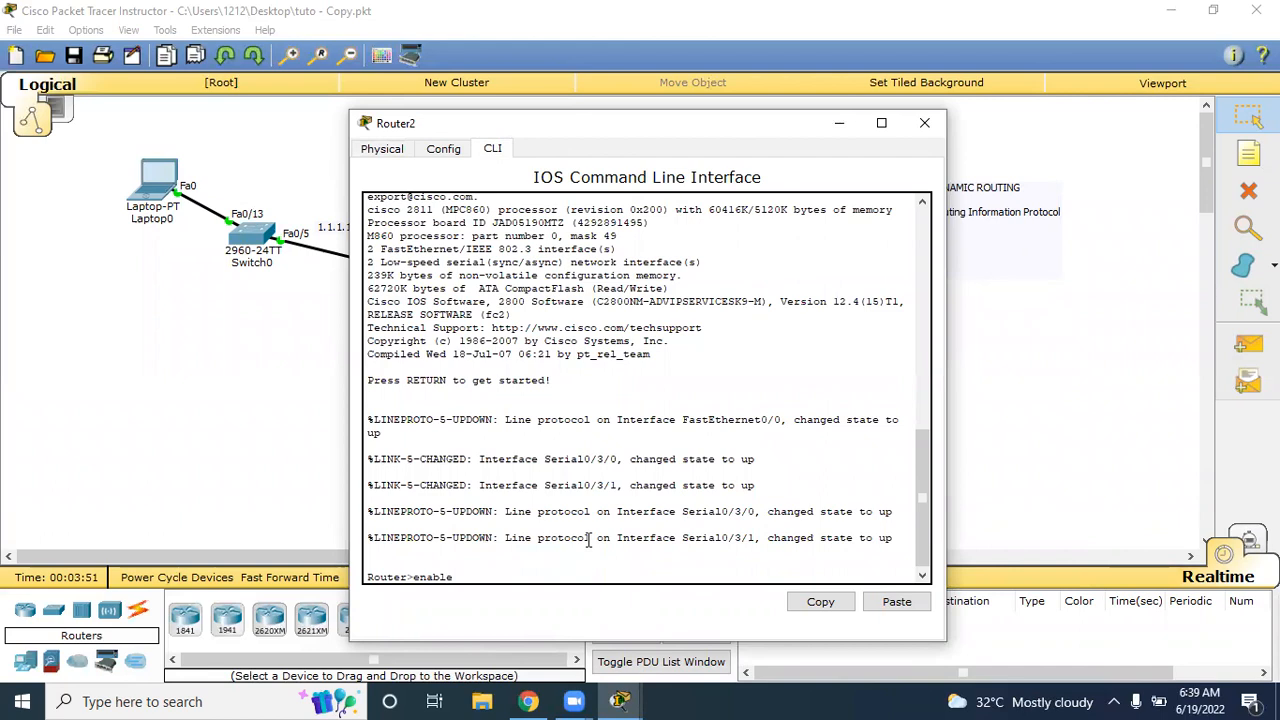
pyautogui.press('Return')
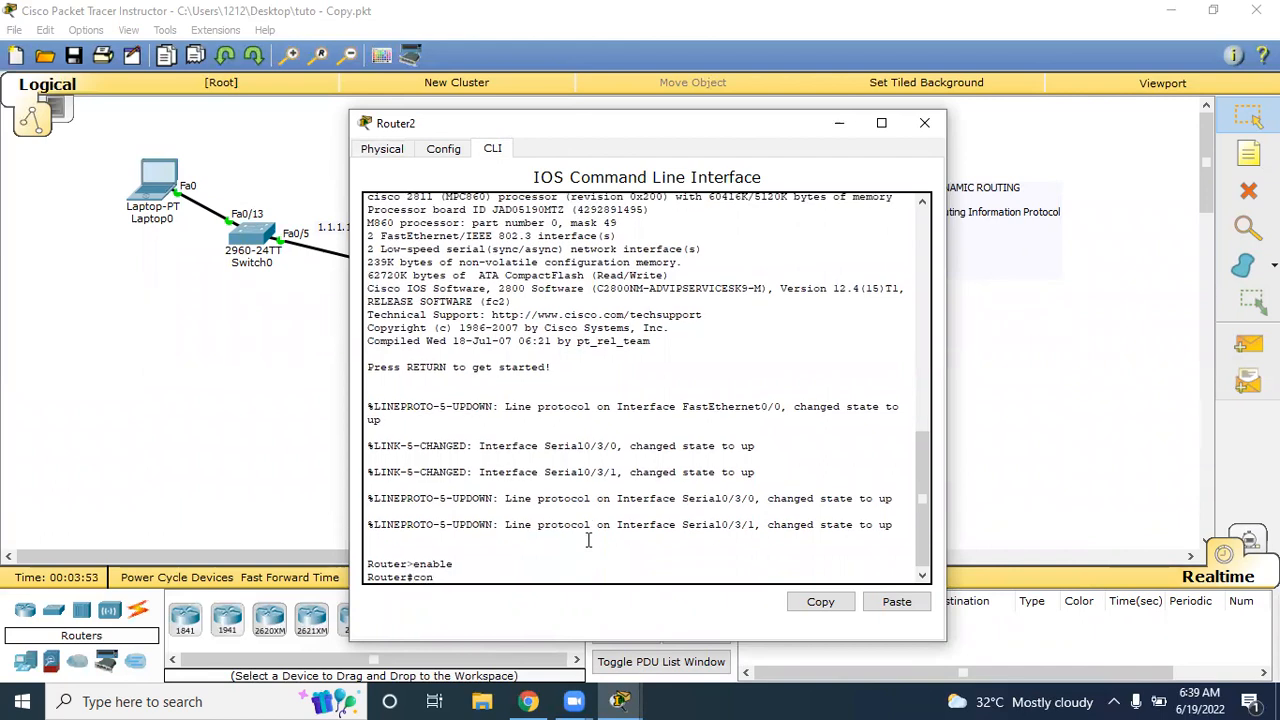
pyautogui.write('config t')
pyautogui.press('Return')
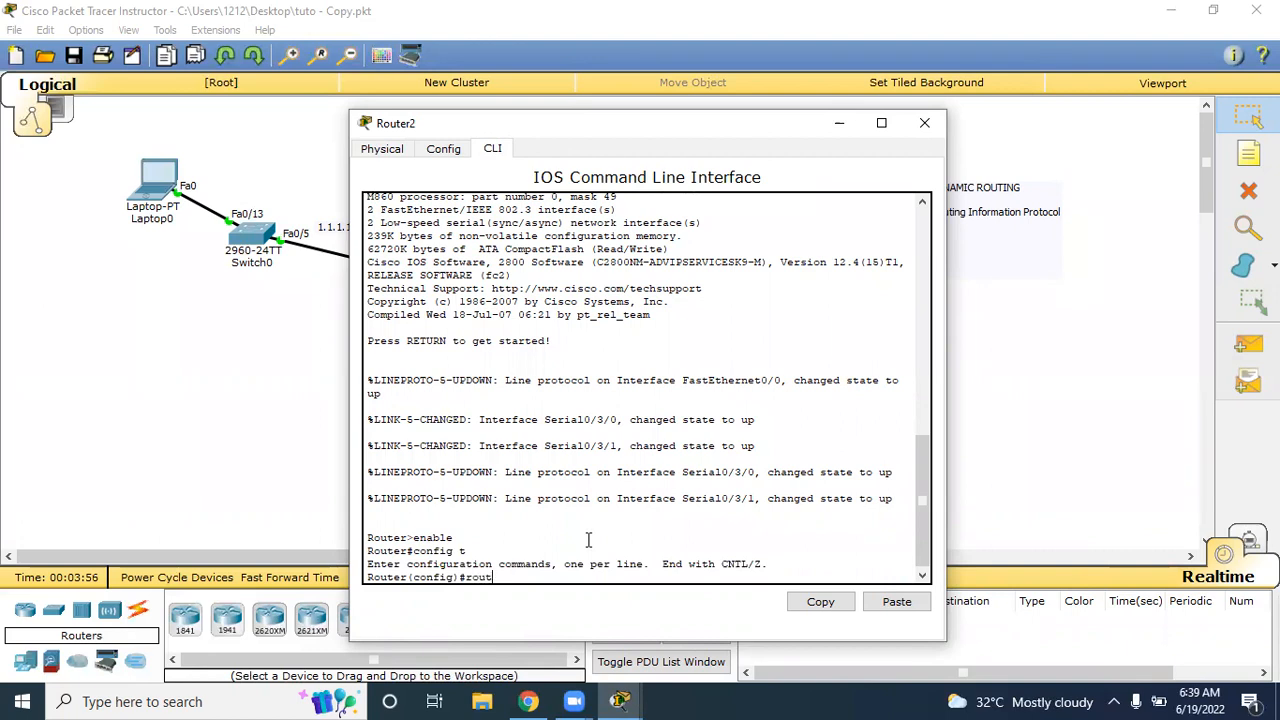
# Step: Enable RIP routing on Router2 and set it to version 2
pyautogui.write('router rip')
pyautogui.press('Return')
pyautogui.write('ver')
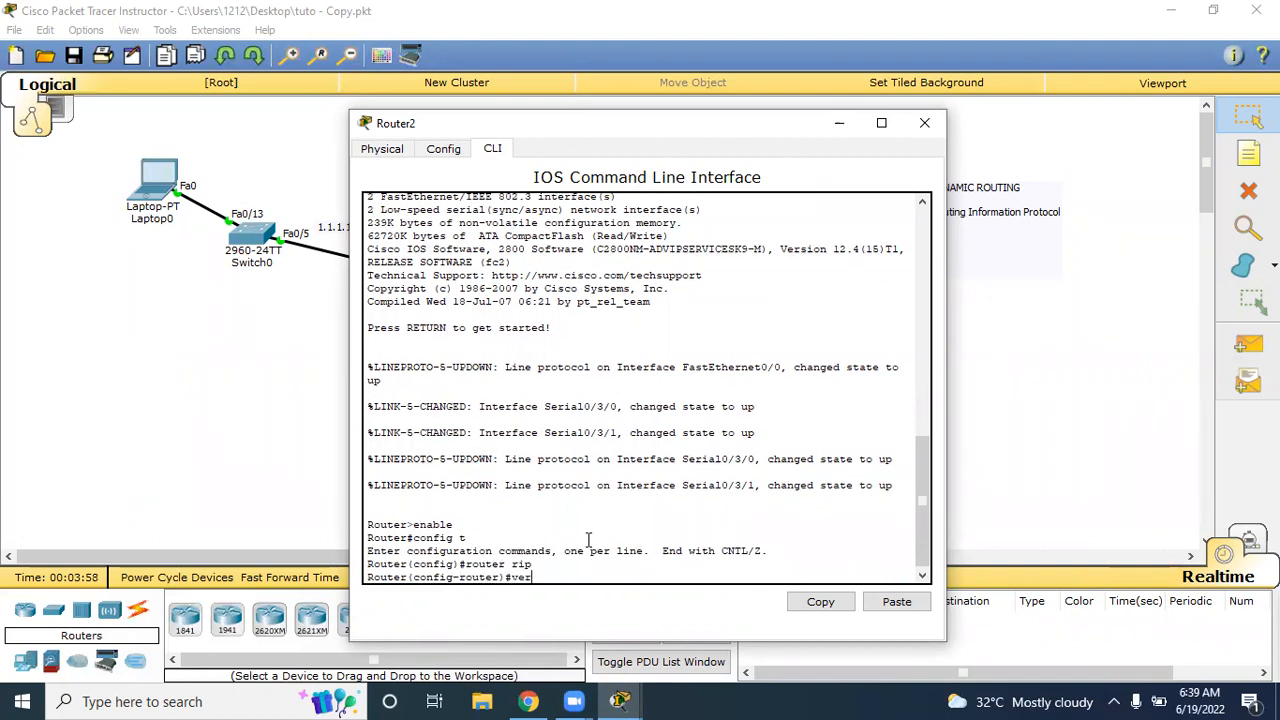
pyautogui.write('sion 2')
pyautogui.press('Return')
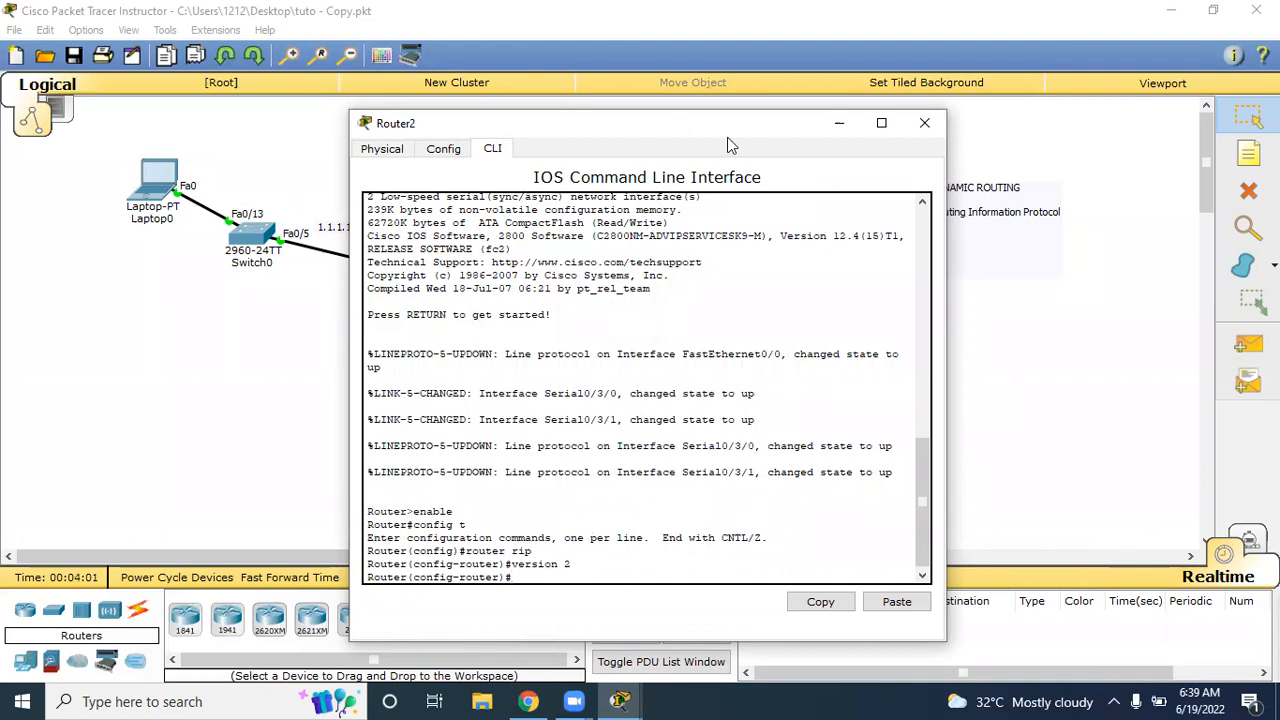
# Step: Move Router2's window clear of the topology's address labels and add network 2.1.1.1 to its RIP configuration
pyautogui.moveTo(727, 137); pyautogui.dragTo(1065, 135)
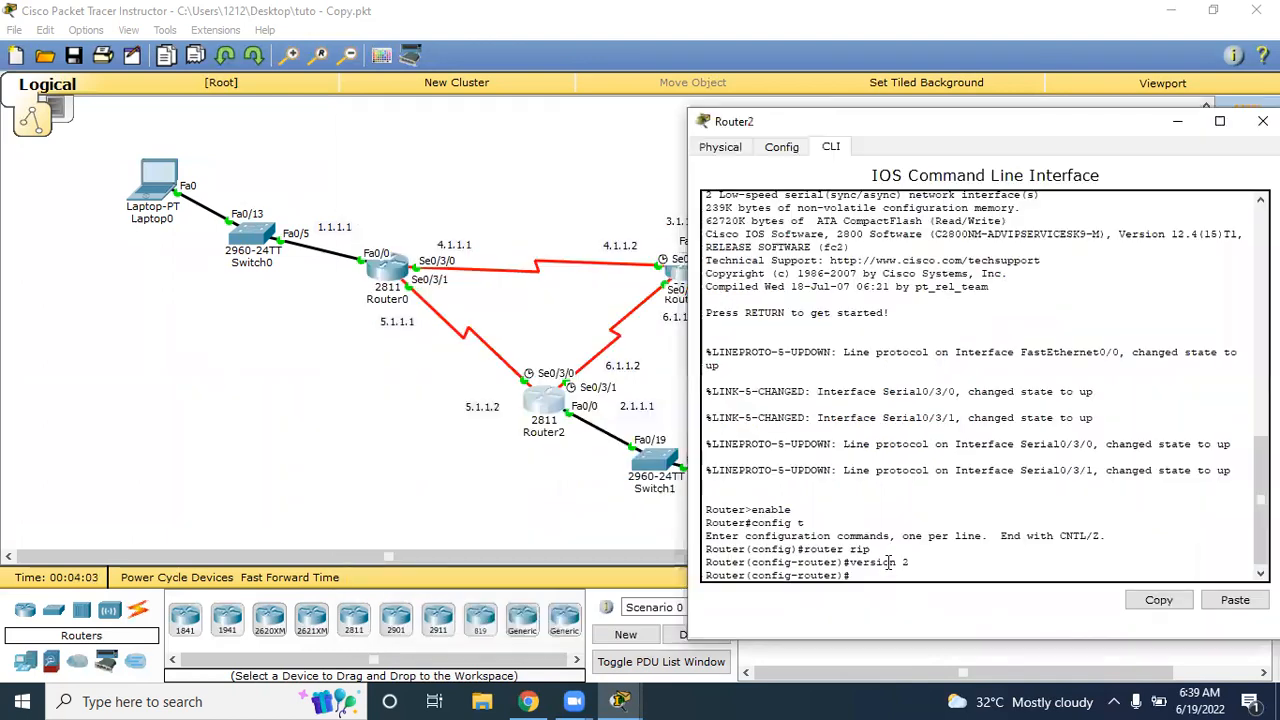
pyautogui.write('network 2.1.1.1')
pyautogui.press('Return')
# Step: Add network 5.1.1.2 to Router2's RIP configuration by reusing the previous network command
pyautogui.press('Up')
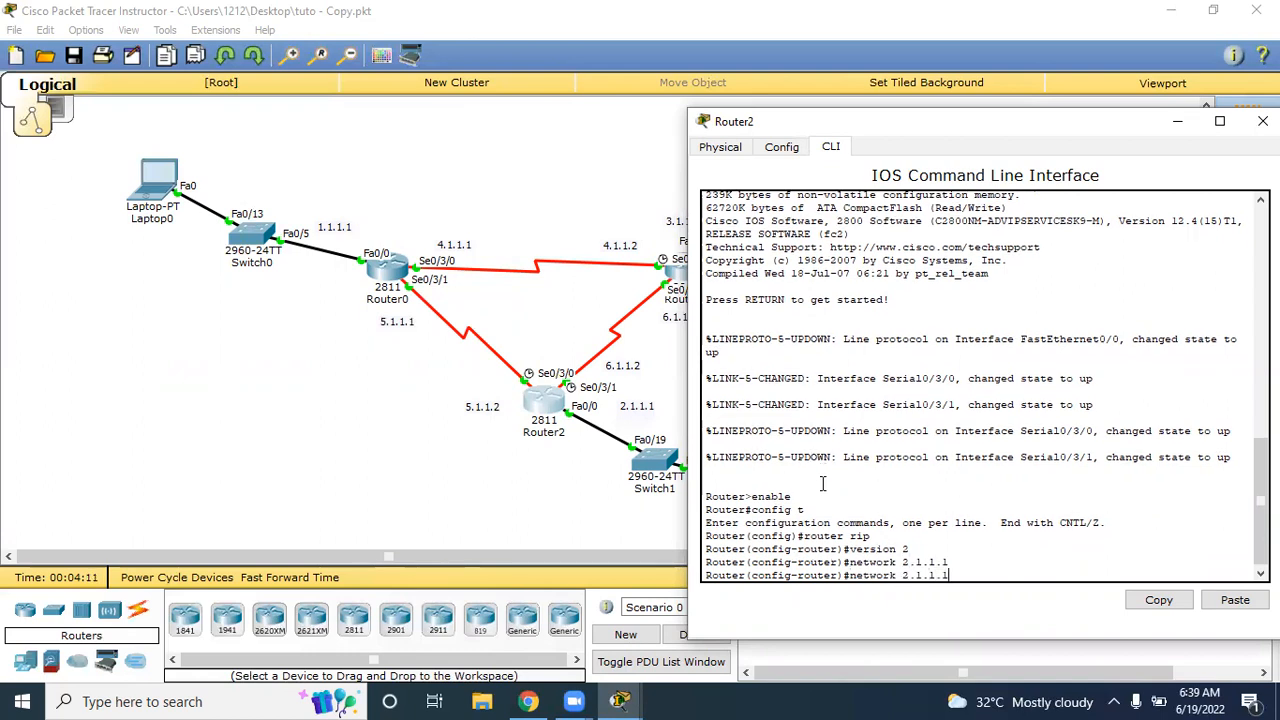
pyautogui.press('Left')
pyautogui.press('Left')
pyautogui.press('Left')
pyautogui.press('Left')
pyautogui.press('Left')
pyautogui.press('Left')
pyautogui.press('BackSpace')
pyautogui.write('5')
pyautogui.press('Return')
# Step: Add network 6.1.1.2 to Router2's RIP configuration by editing the recalled network command
pyautogui.press('Up')
pyautogui.press('Left')
pyautogui.press('Left')
pyautogui.press('Left')
pyautogui.press('Left')
pyautogui.press('Left')
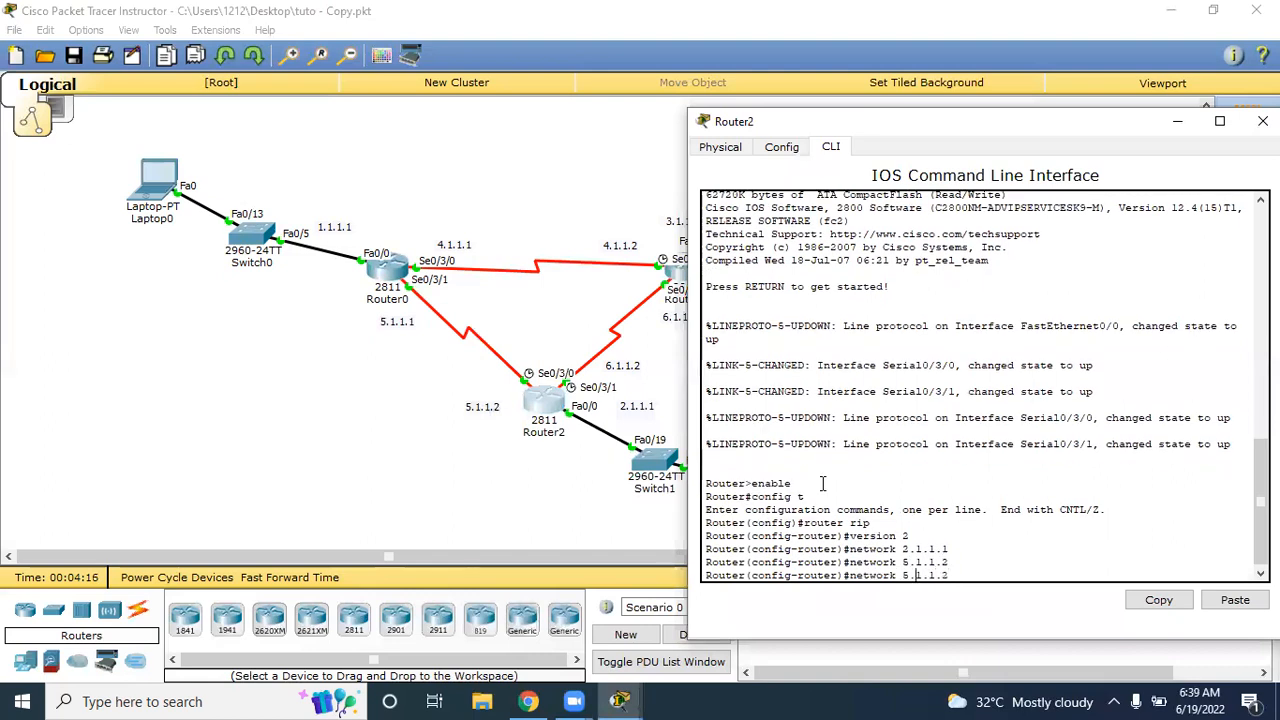
pyautogui.press('BackSpace')
pyautogui.write('6')
pyautogui.press('Return')
# Step: Exit RIP and global configuration modes on Router2, back to privileged mode
pyautogui.write('ex')
pyautogui.press('Return')
pyautogui.write('ex')
pyautogui.press('Return')
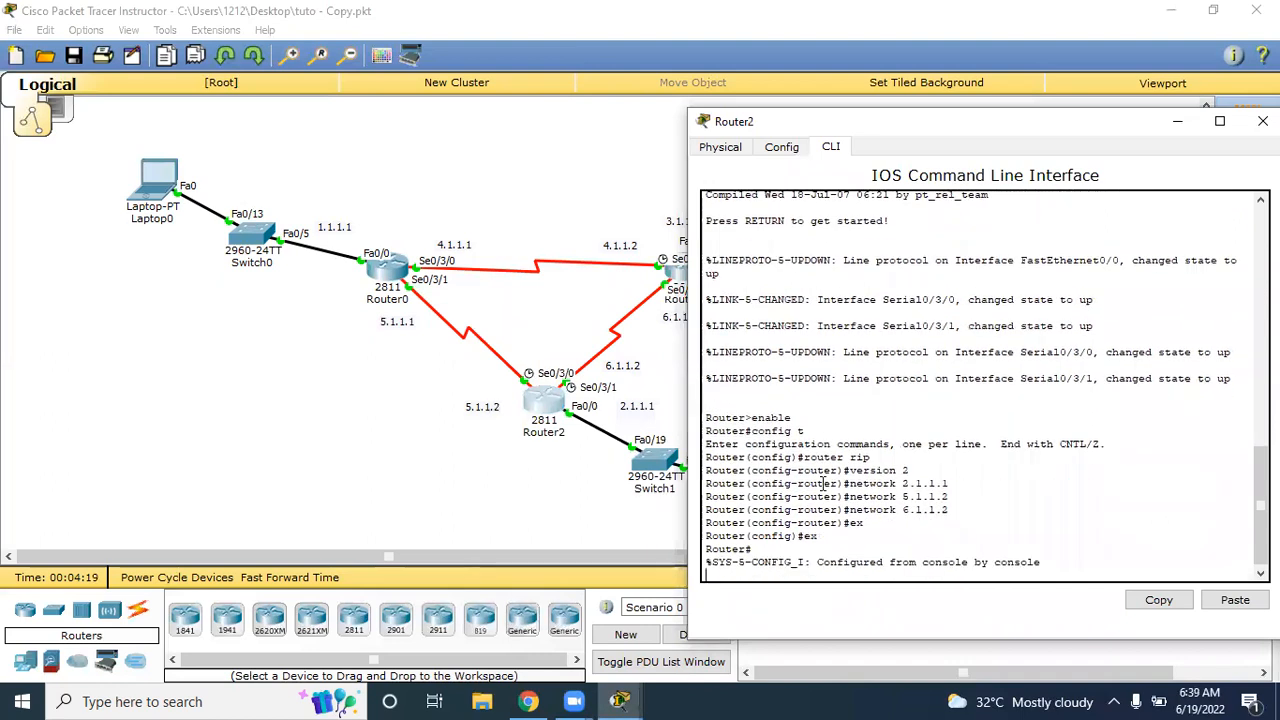
# Step: Display Router2's routing table with show ip route and examine its RIP-learned and directly connected routes
pyautogui.write('show')
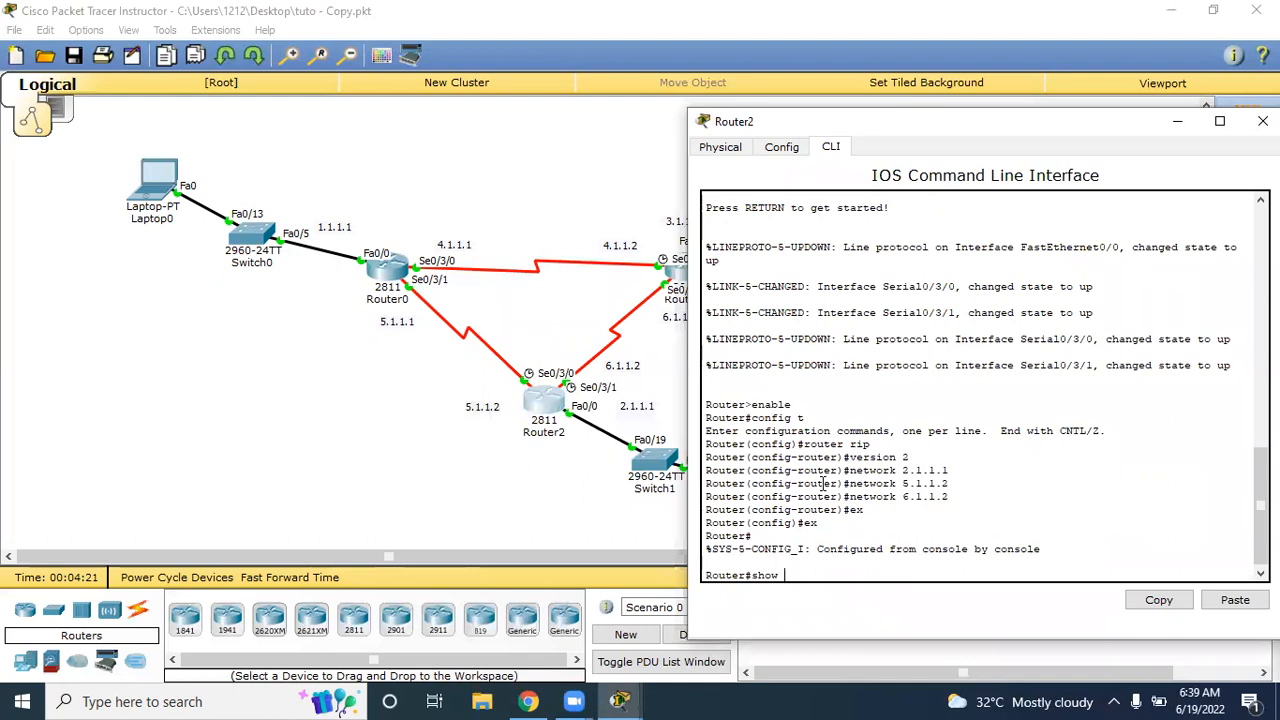
pyautogui.write(' ip route')
pyautogui.press('Return')
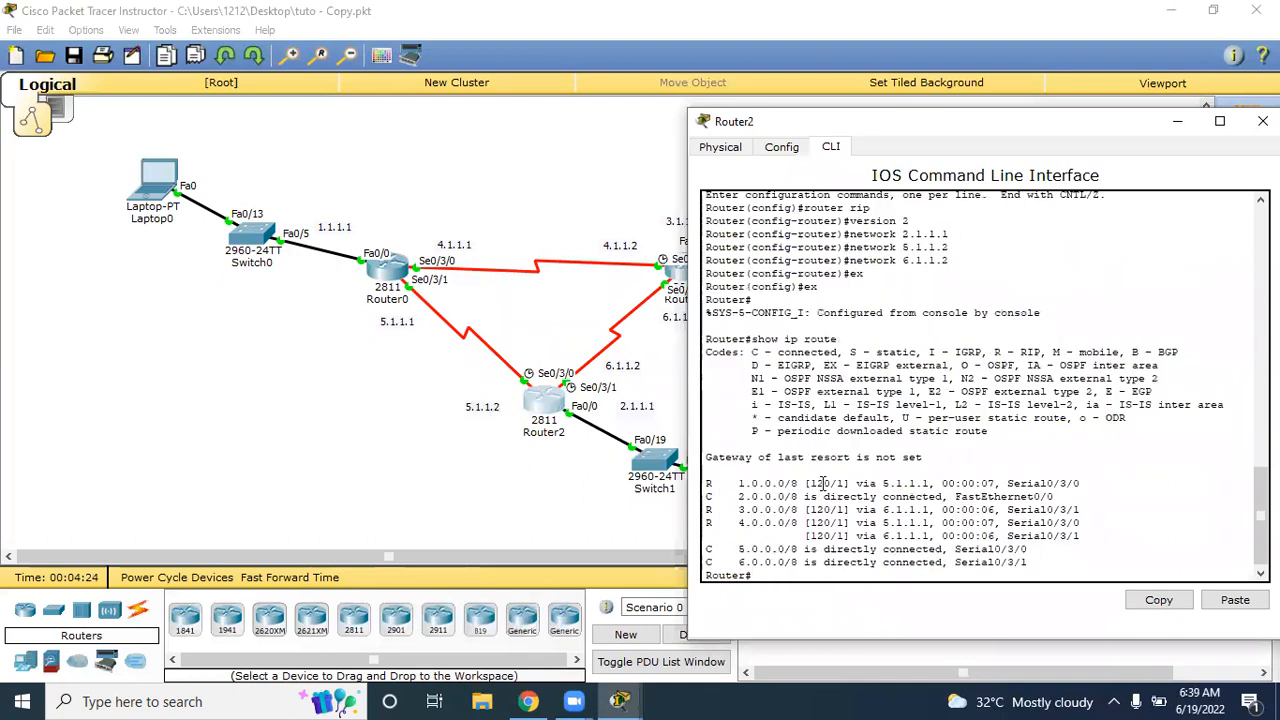
pyautogui.moveTo(818, 496); pyautogui.dragTo(797, 496)
pyautogui.rightClick(710, 530)
pyautogui.click(711, 561)
pyautogui.rightClick(710, 548)
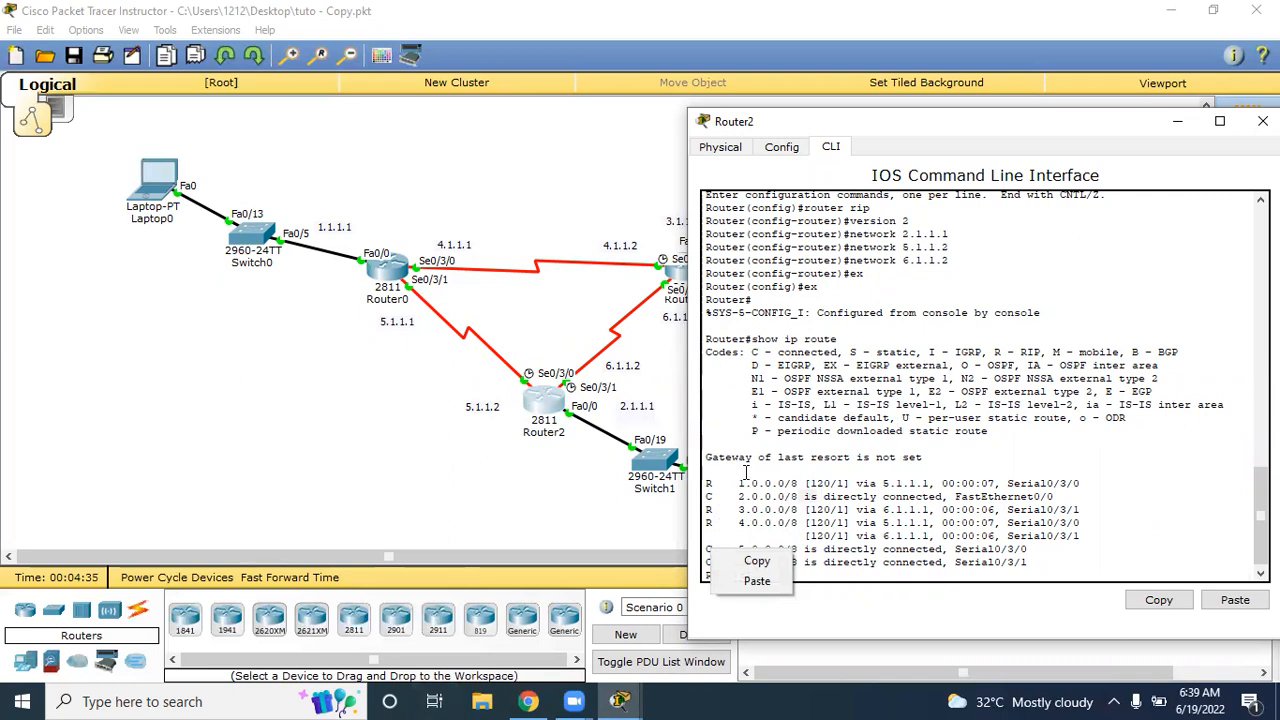
pyautogui.click(716, 519)
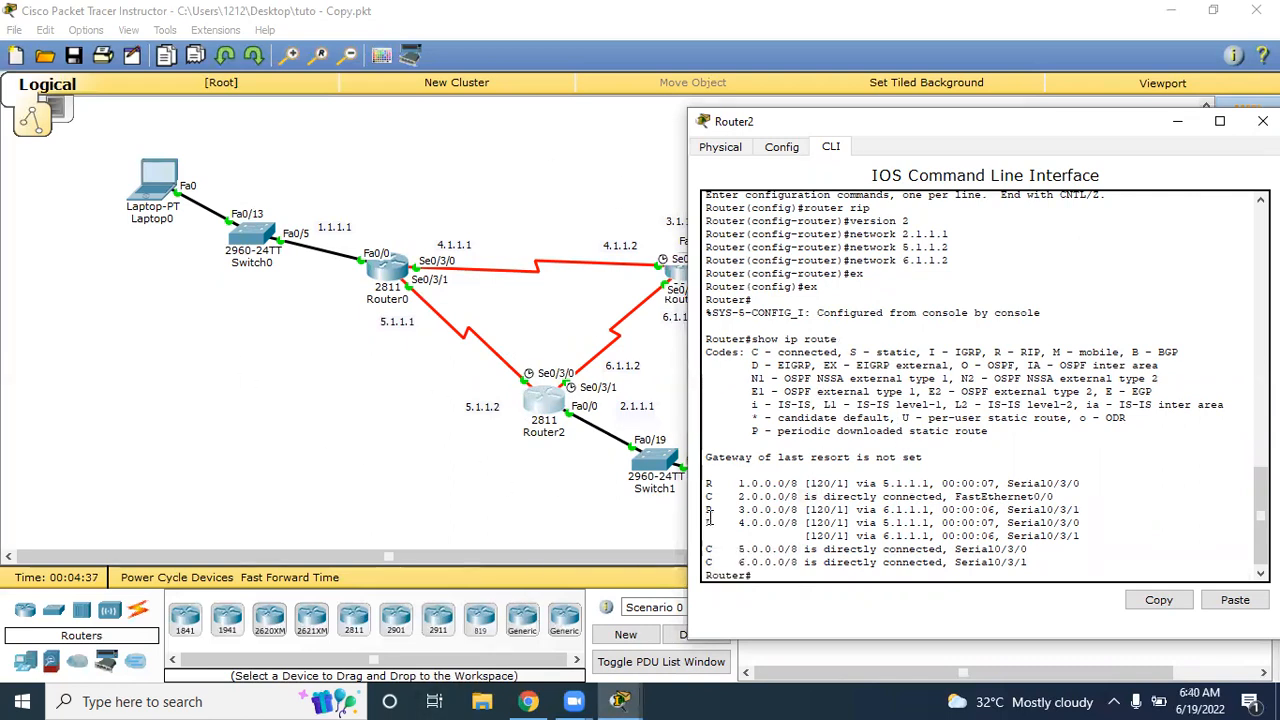
pyautogui.tripleClick(710, 511)
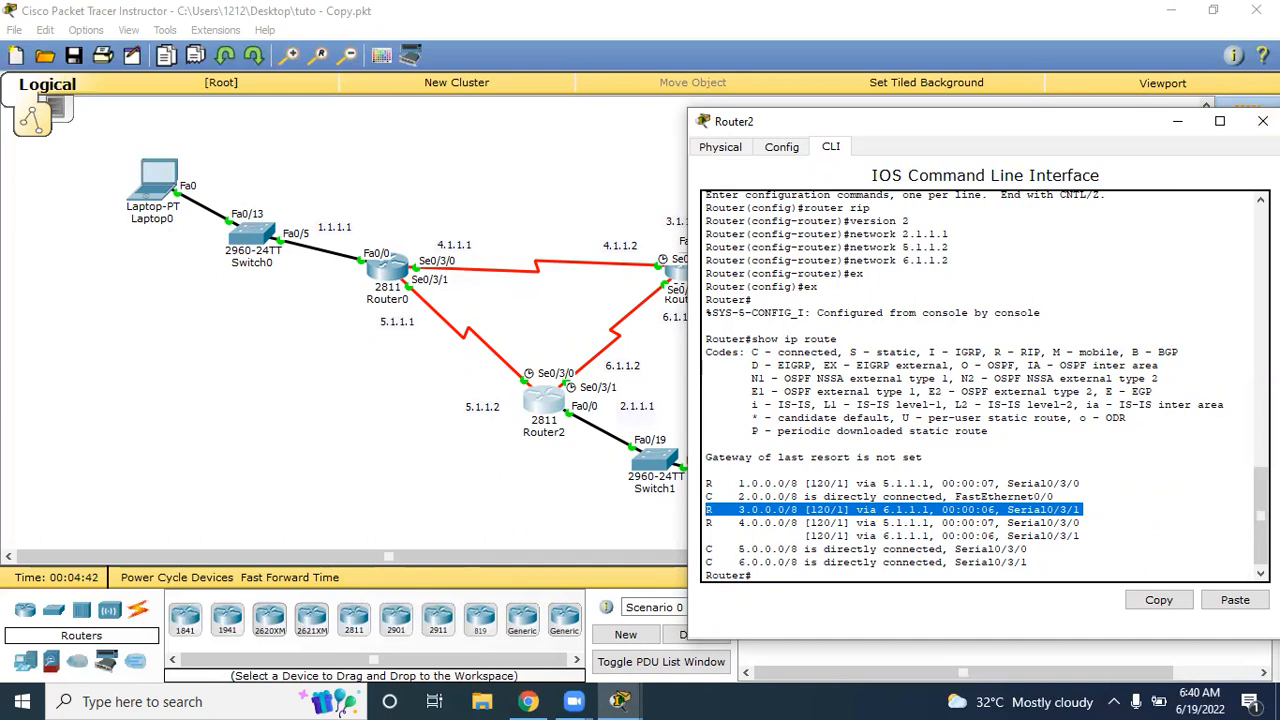
# Step: Display Router0's routing table with show ip route, examine its RIP-learned and directly connected routes, and close the router's window
pyautogui.click(1262, 121)
pyautogui.click(394, 274)
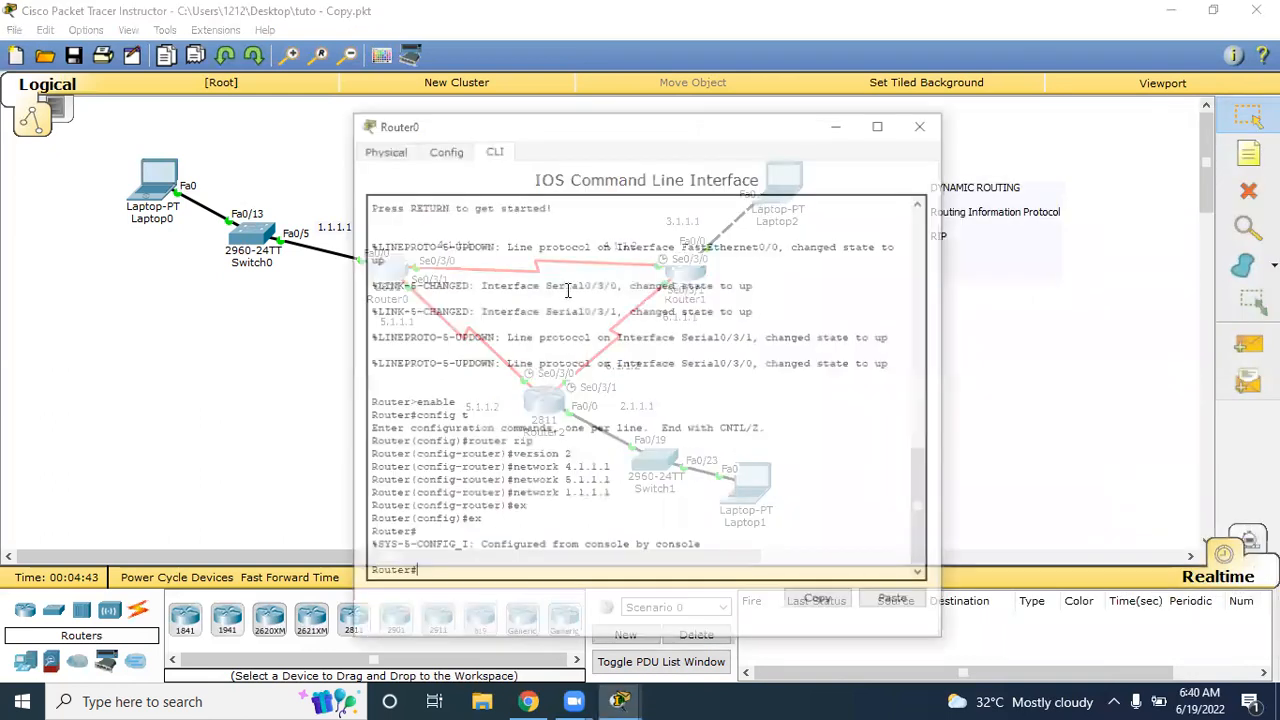
pyautogui.write('show ip rout')
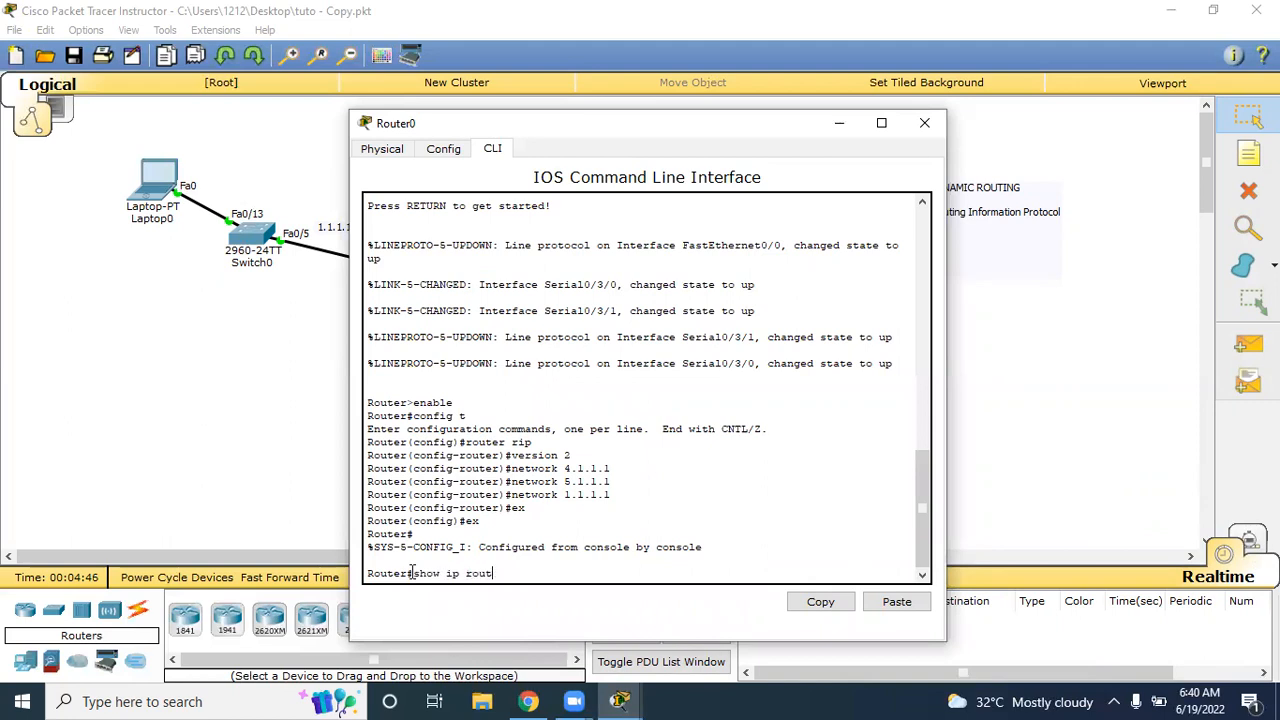
pyautogui.write('e')
pyautogui.press('Return')
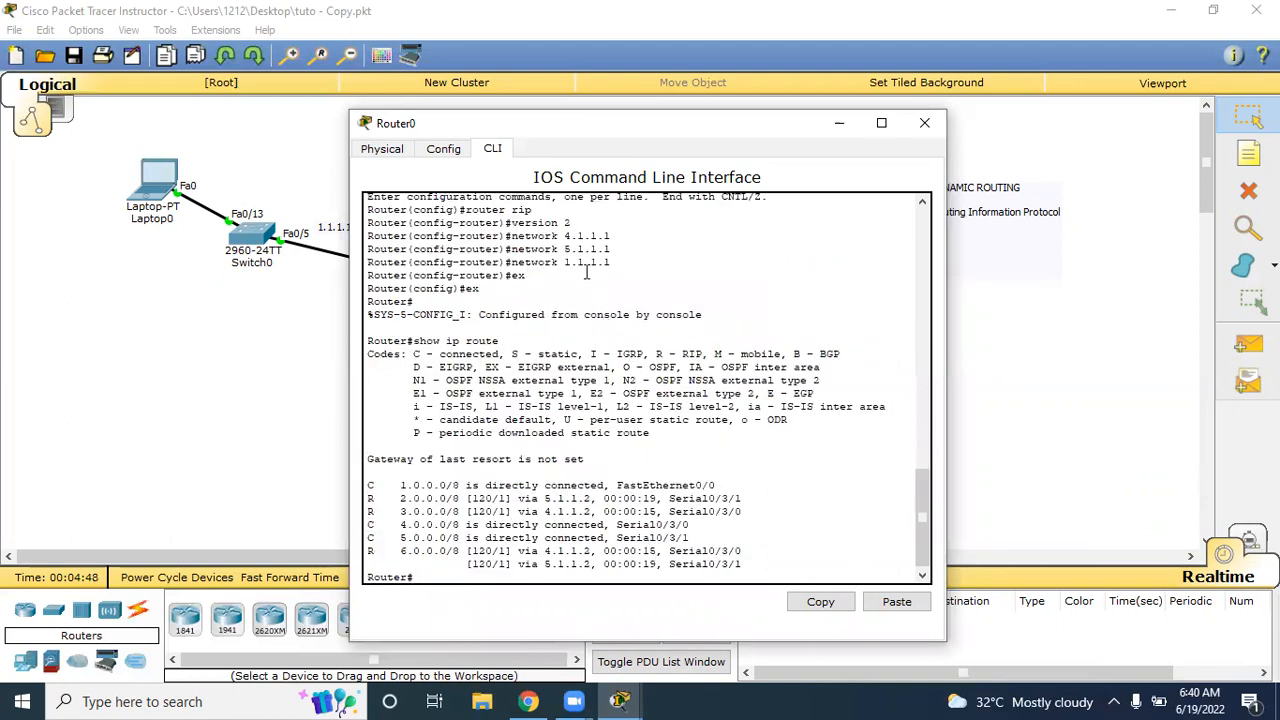
pyautogui.moveTo(571, 124); pyautogui.dragTo(793, 121)
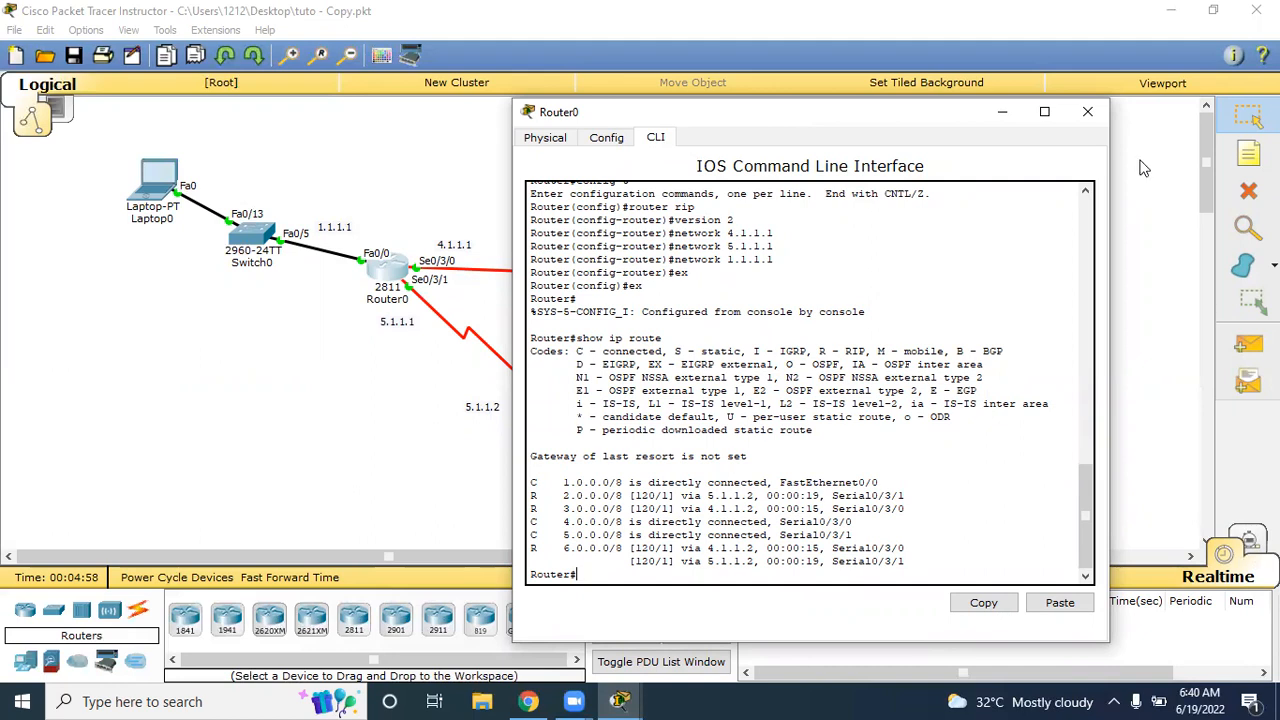
pyautogui.click(1088, 111)
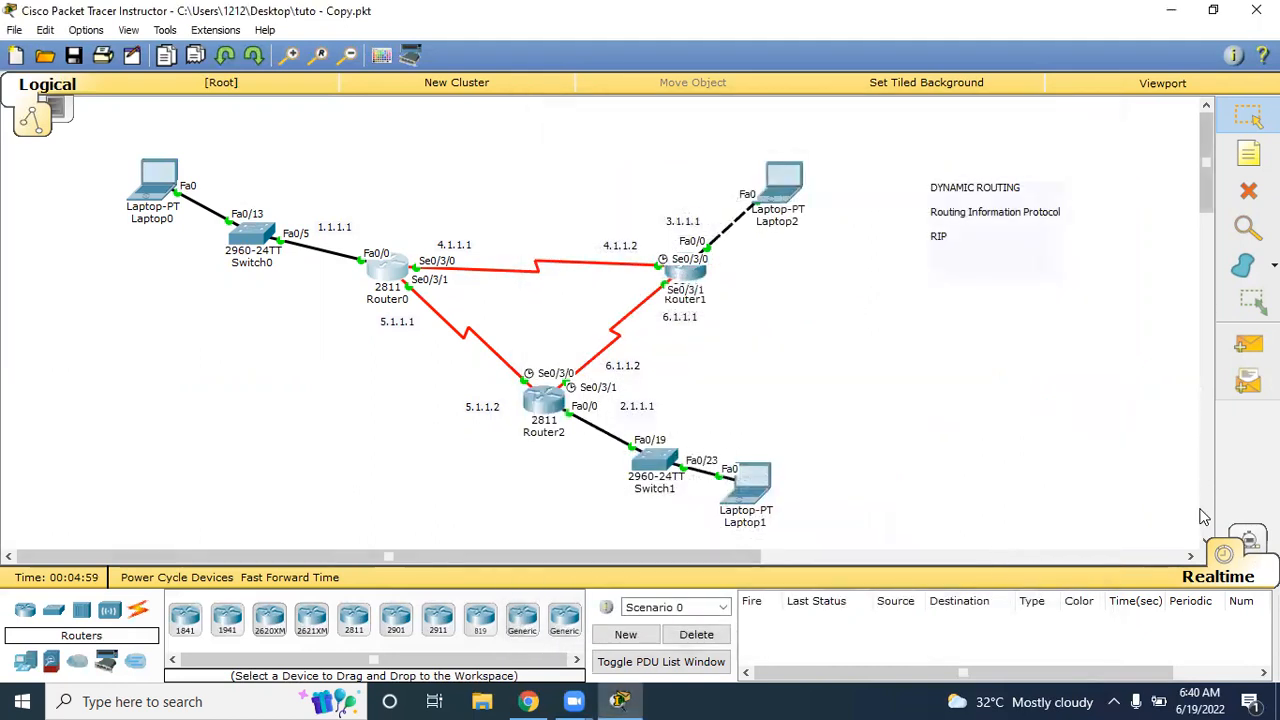
# Step: Test connectivity by sending a simple PDU from Laptop2 to Laptop0 and check its status
pyautogui.click(1246, 346)
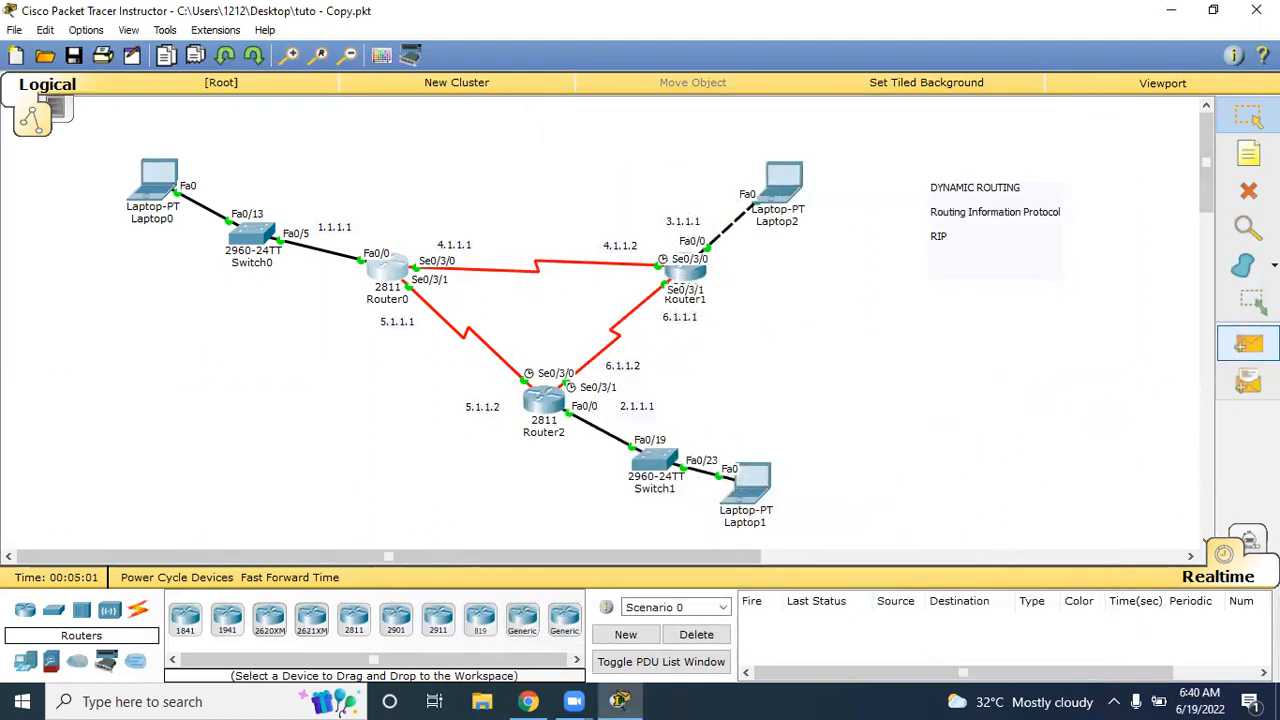
pyautogui.click(1246, 346)
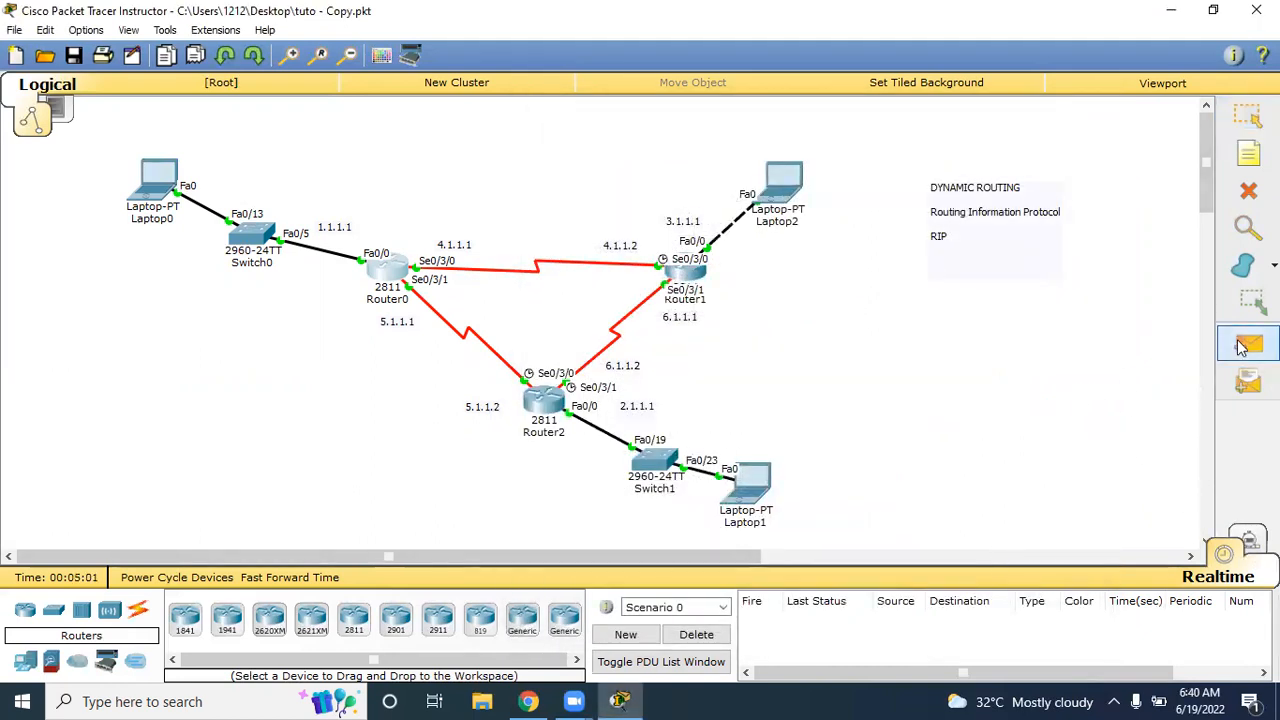
pyautogui.click(784, 177)
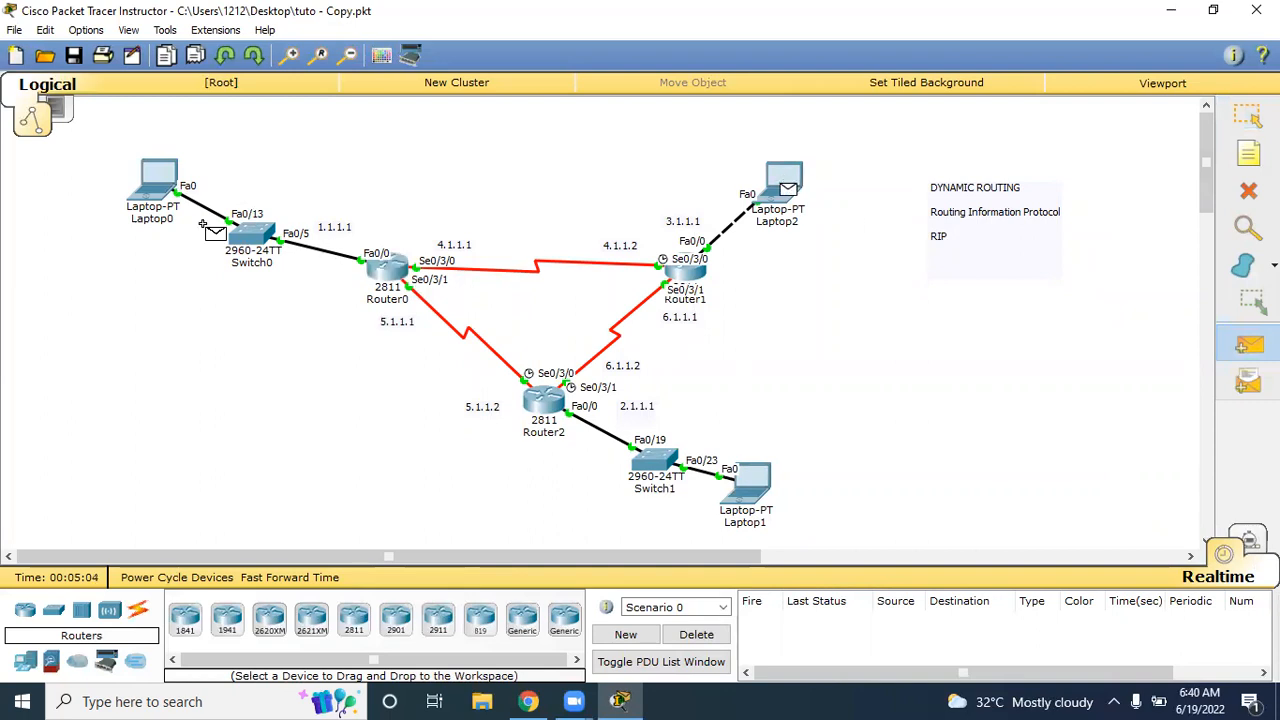
pyautogui.click(152, 178)
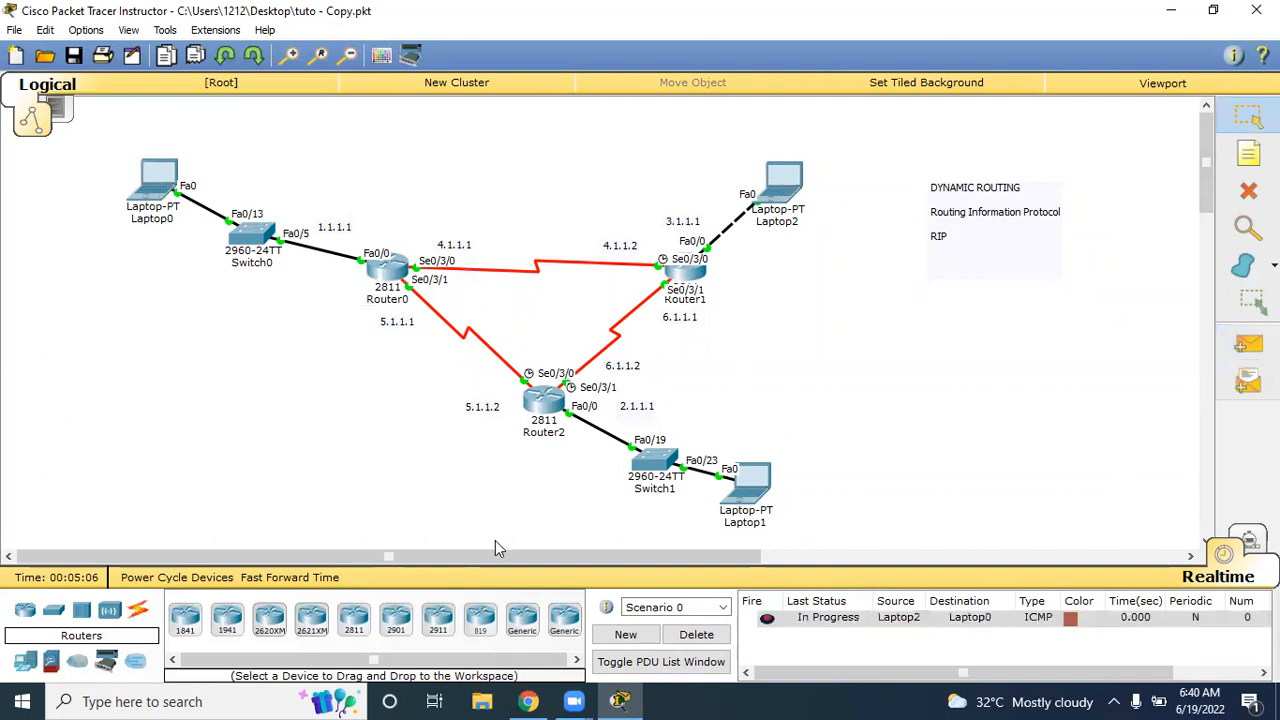
pyautogui.click(767, 620)
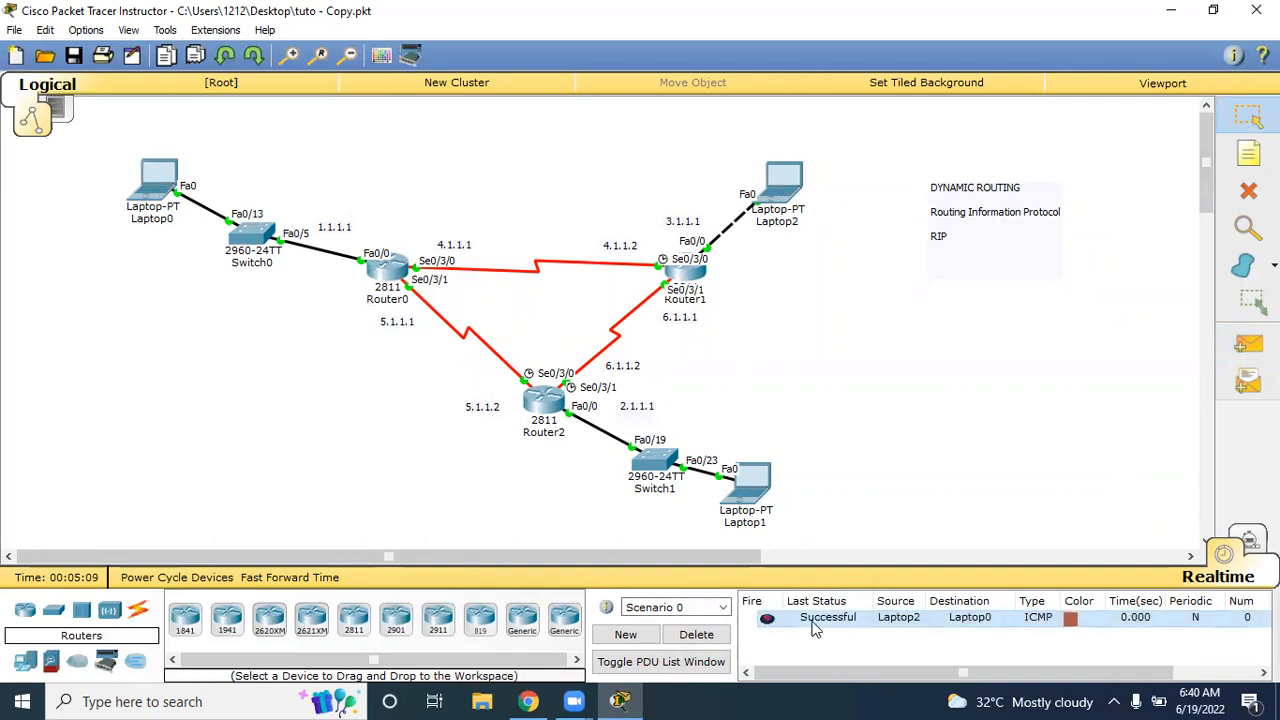
# Step: Send simple PDUs from Laptop1 to Laptop2 and from Laptop1 to Laptop0 to test connectivity
pyautogui.click(1248, 344)
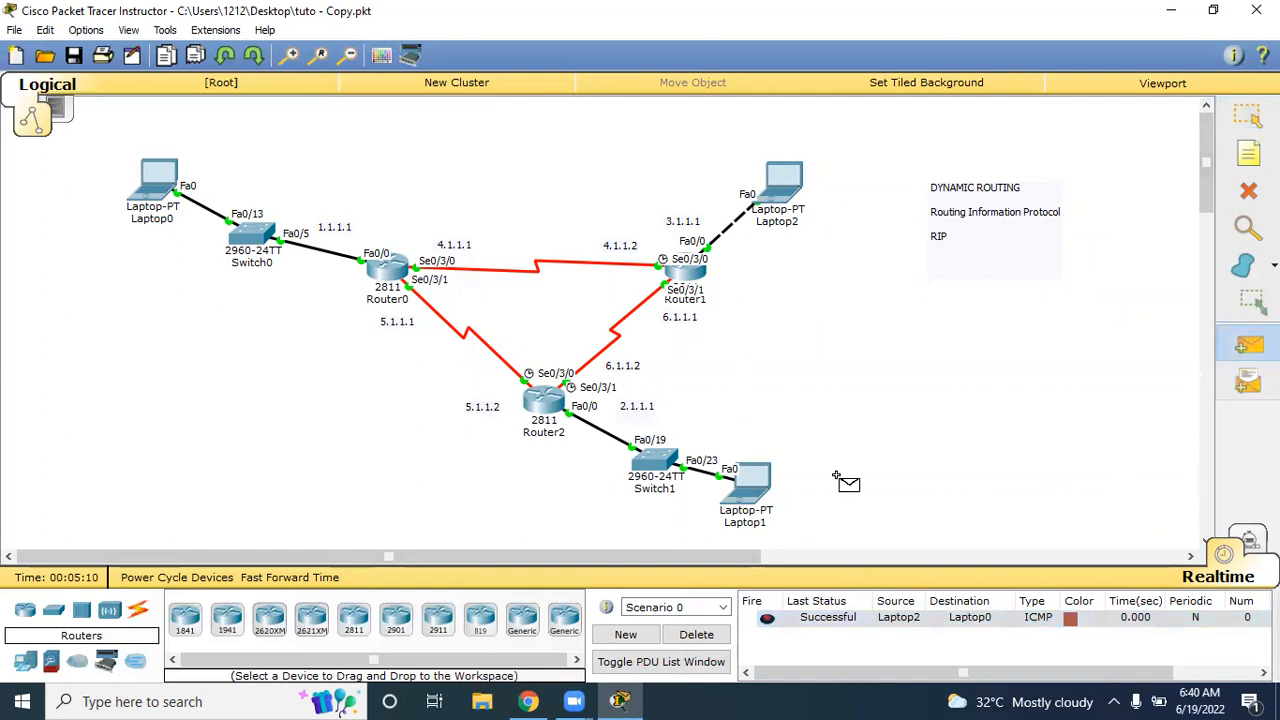
pyautogui.click(761, 484)
pyautogui.click(795, 200)
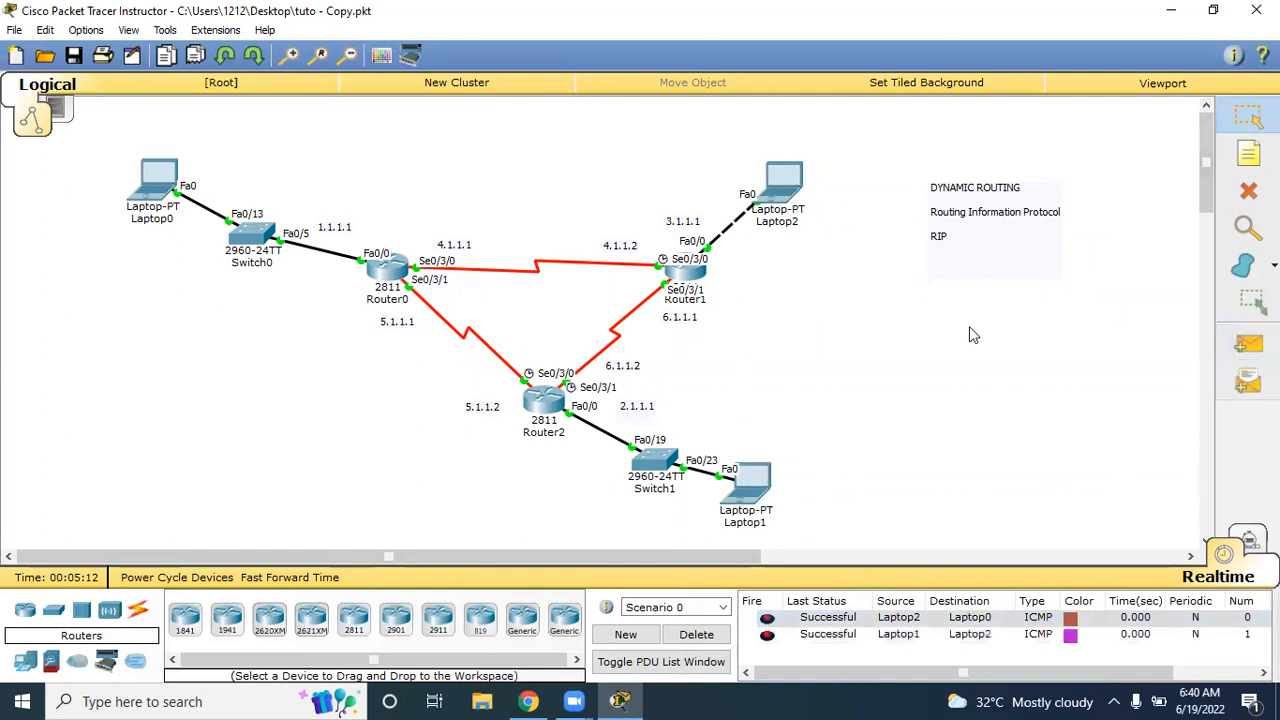
pyautogui.click(1232, 346)
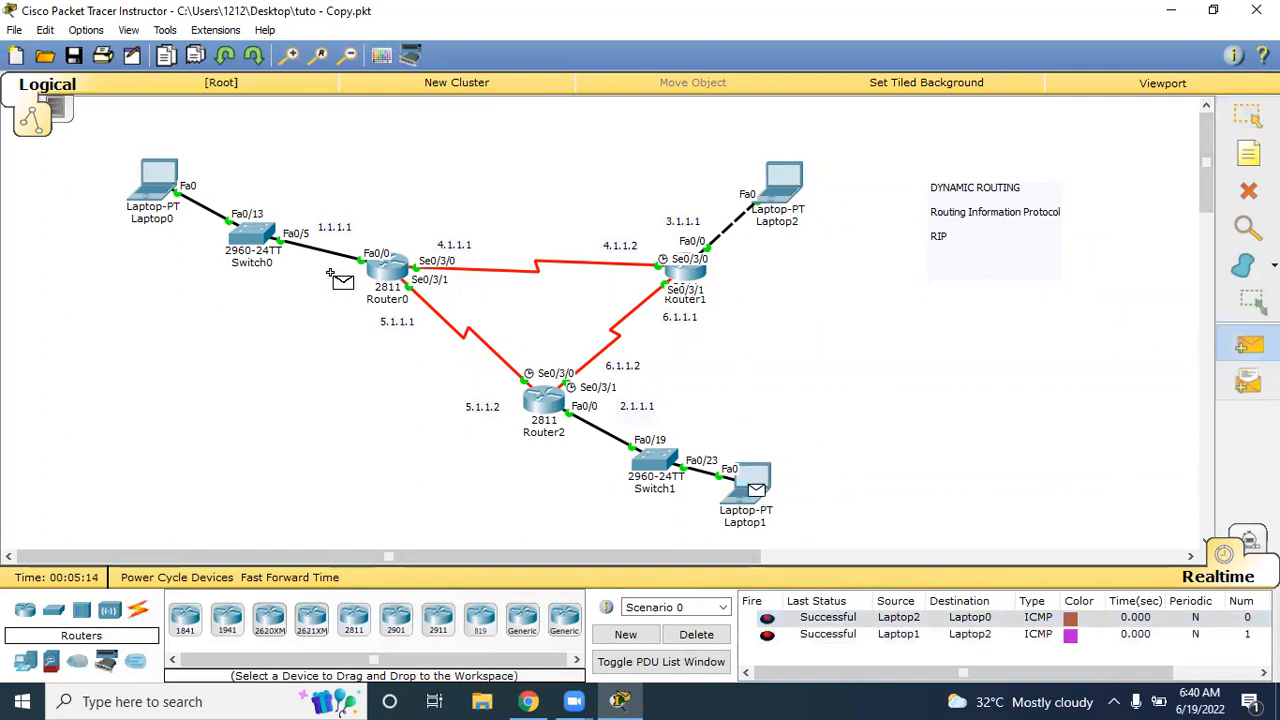
pyautogui.click(172, 168)
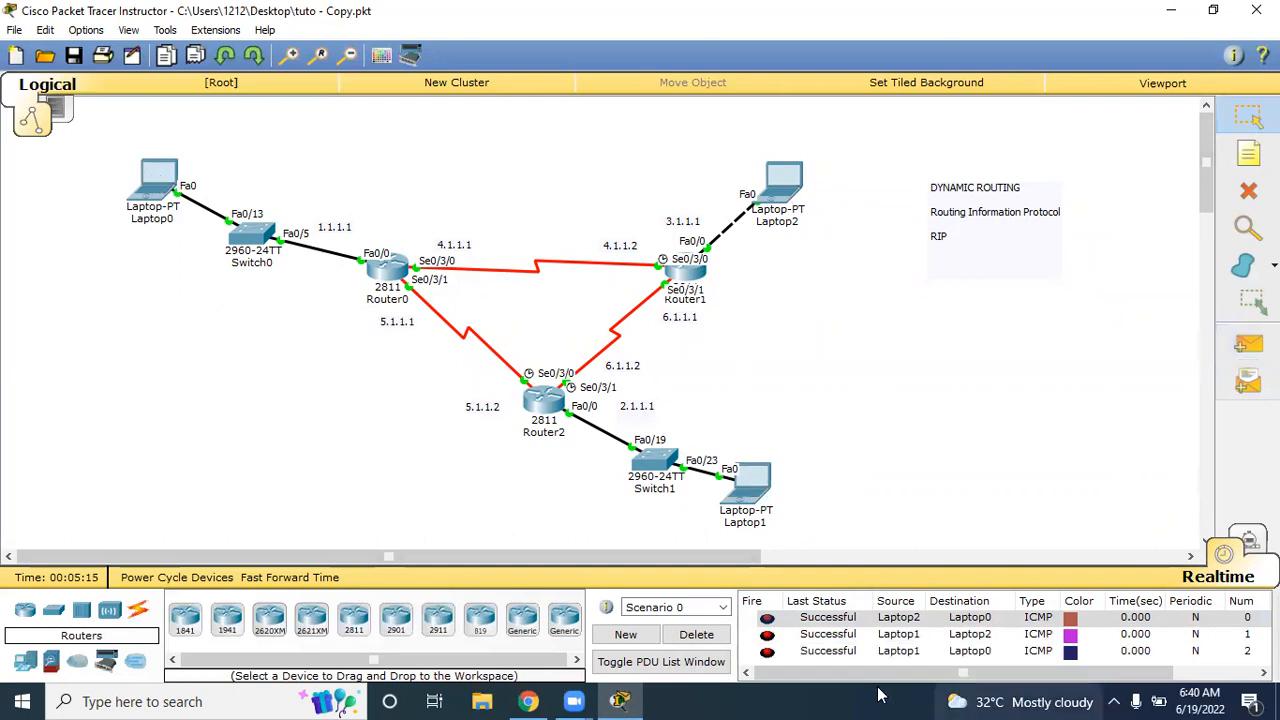
# Step: Clear the test PDUs of Scenario 0 and send a simple PDU from Router1 to Laptop0
pyautogui.click(697, 635)
pyautogui.click(1248, 344)
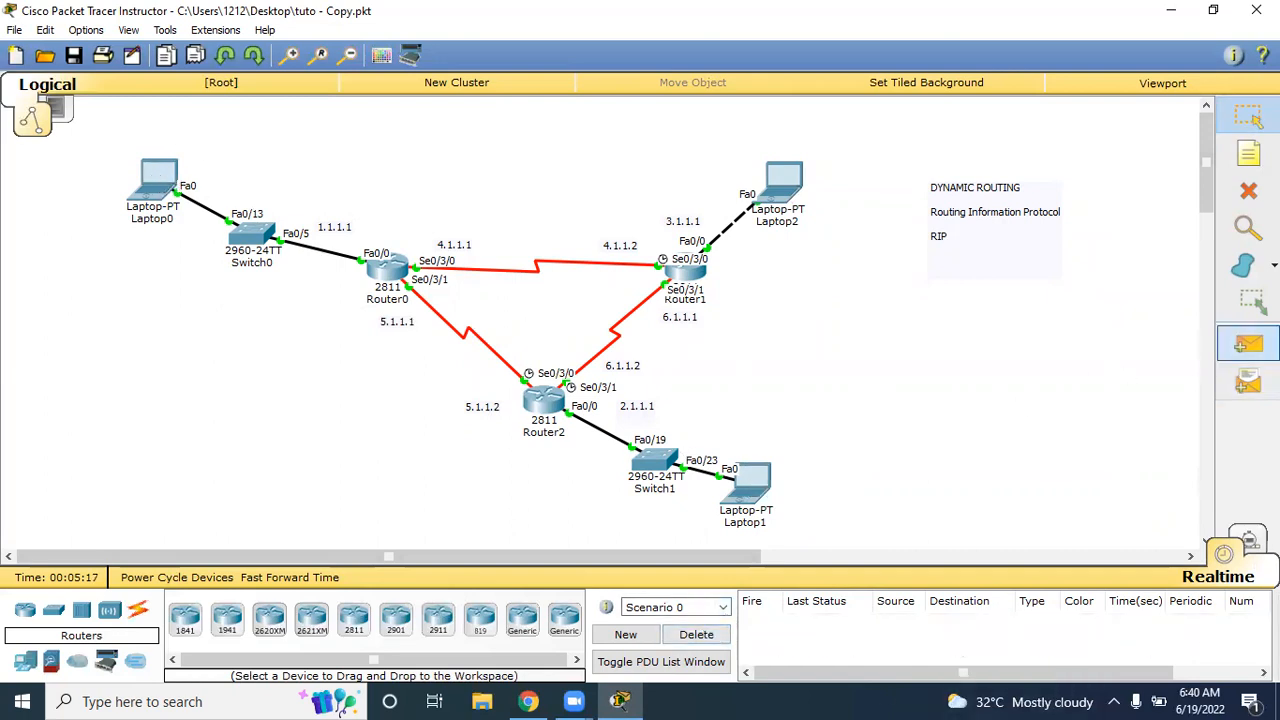
pyautogui.click(676, 262)
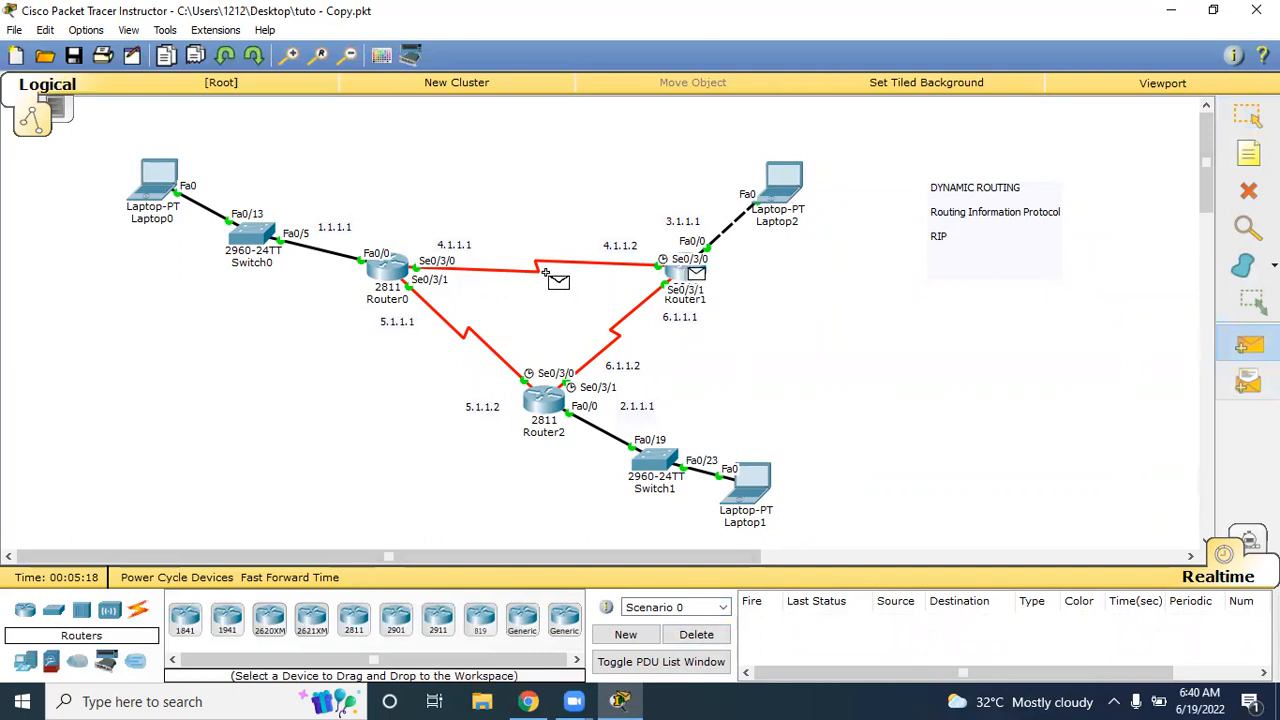
pyautogui.click(158, 182)
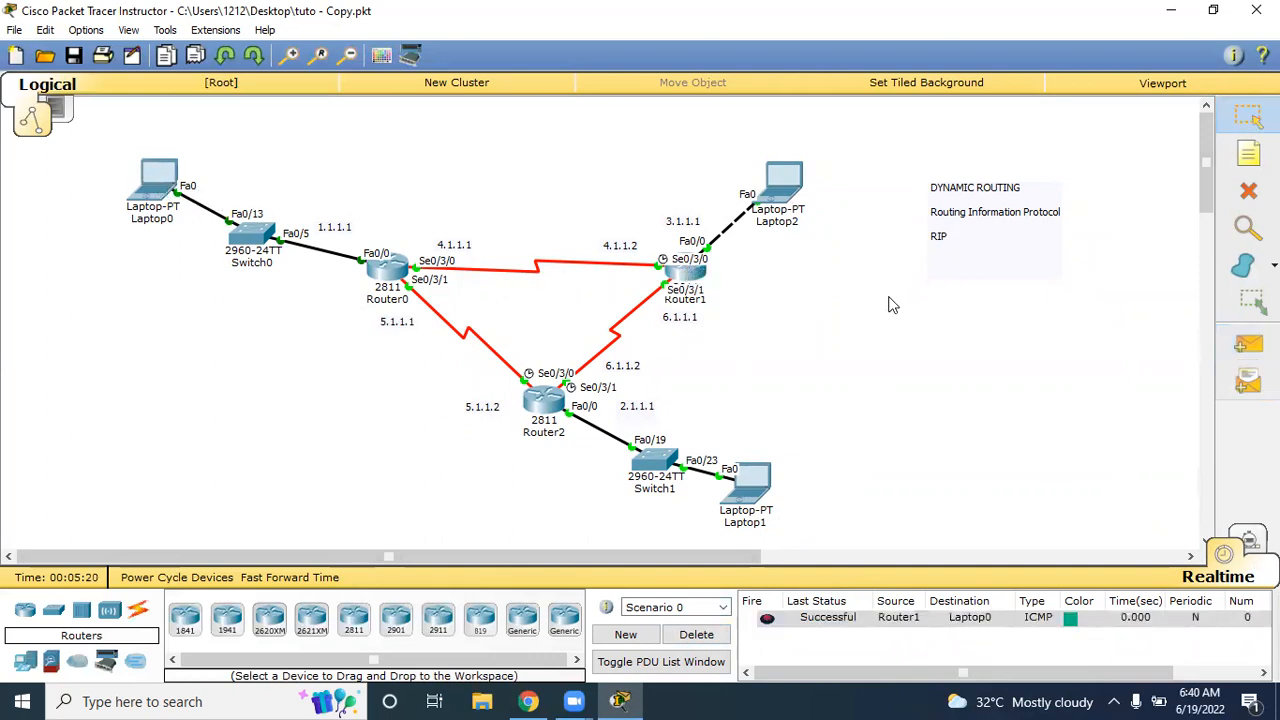
# Step: Send a simple PDU from Router0 to Laptop1 to test connectivity
pyautogui.click(1248, 344)
pyautogui.click(388, 266)
pyautogui.click(745, 482)
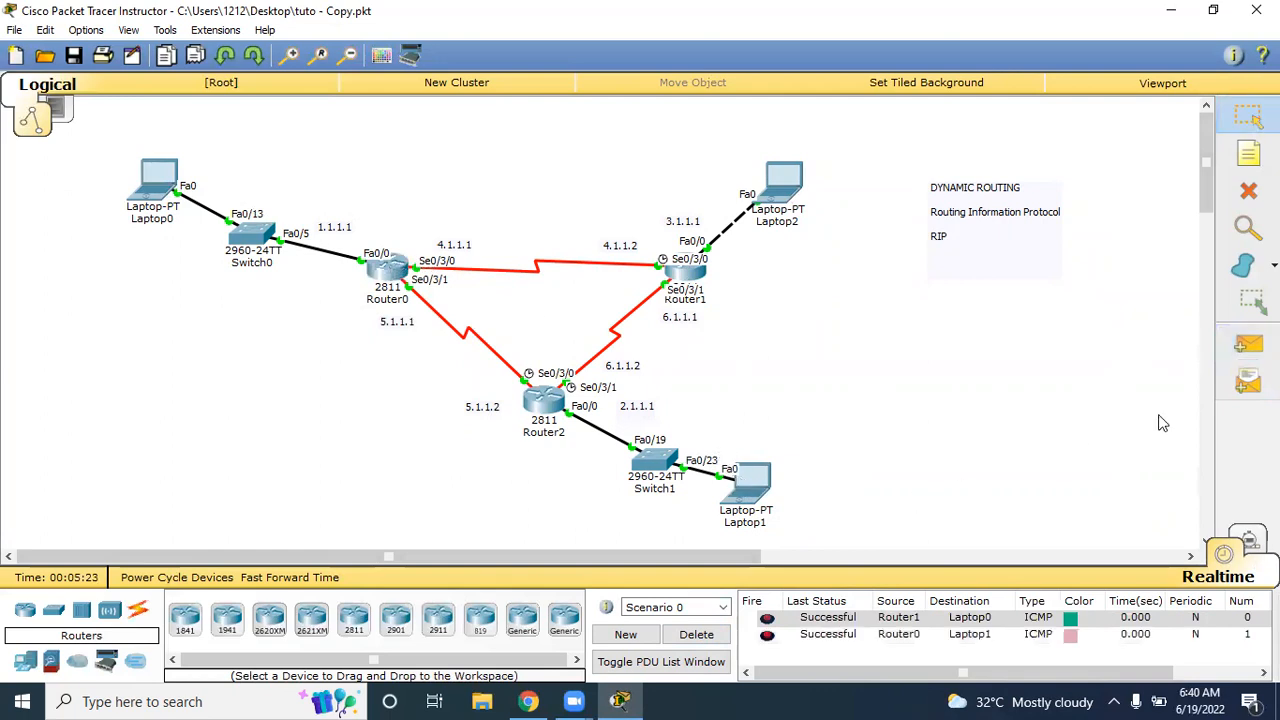
# Step: Send a simple PDU from Router2 to Laptop2 to test connectivity
pyautogui.click(1248, 344)
pyautogui.click(543, 400)
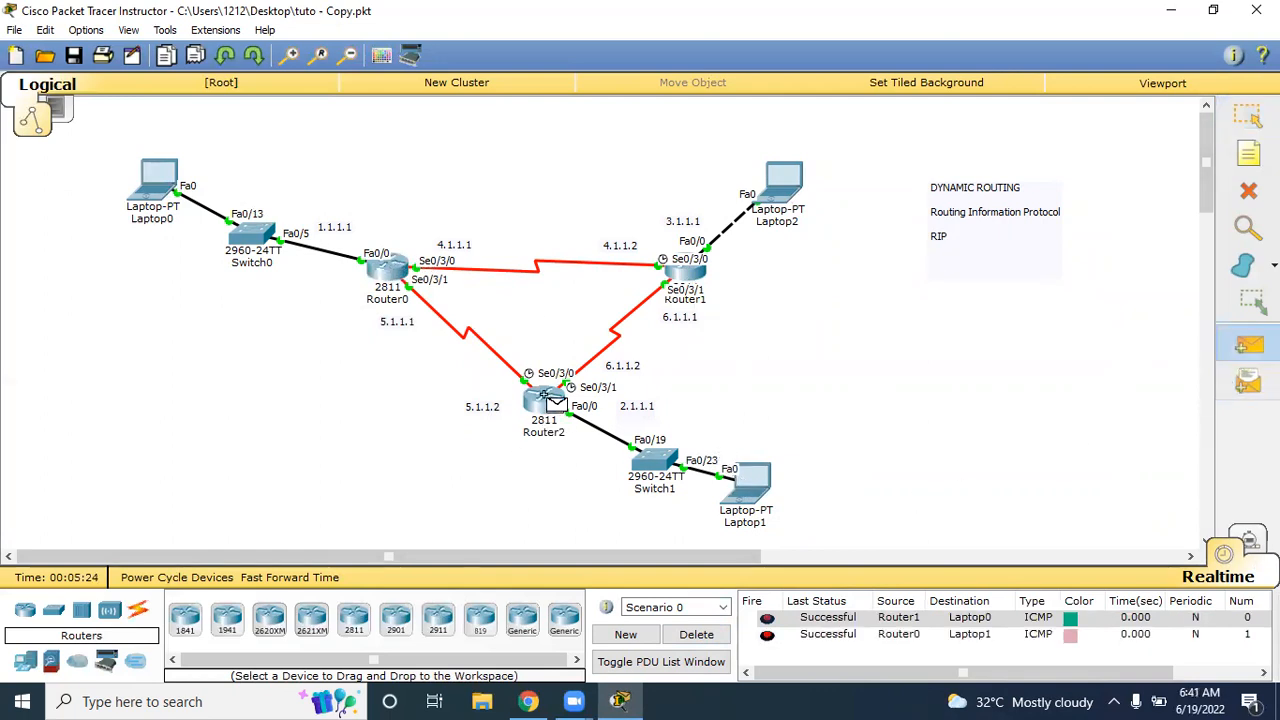
pyautogui.click(785, 183)
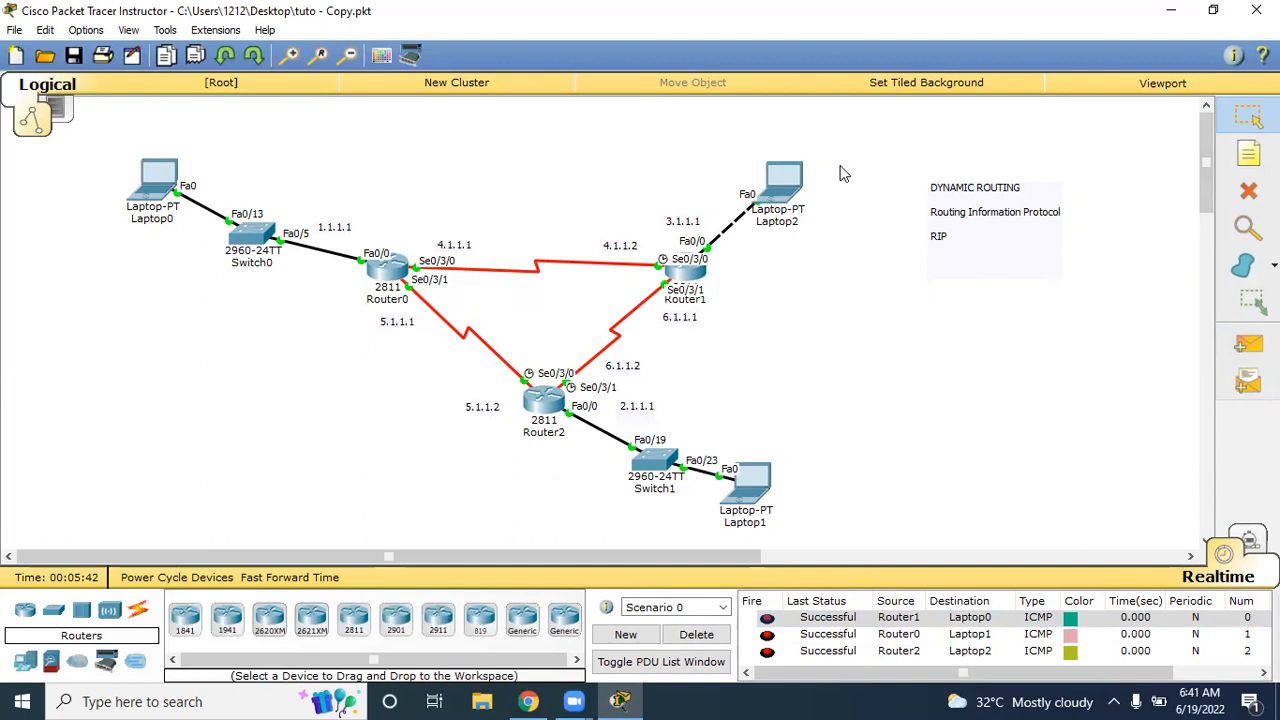
pyautogui.click(669, 43)
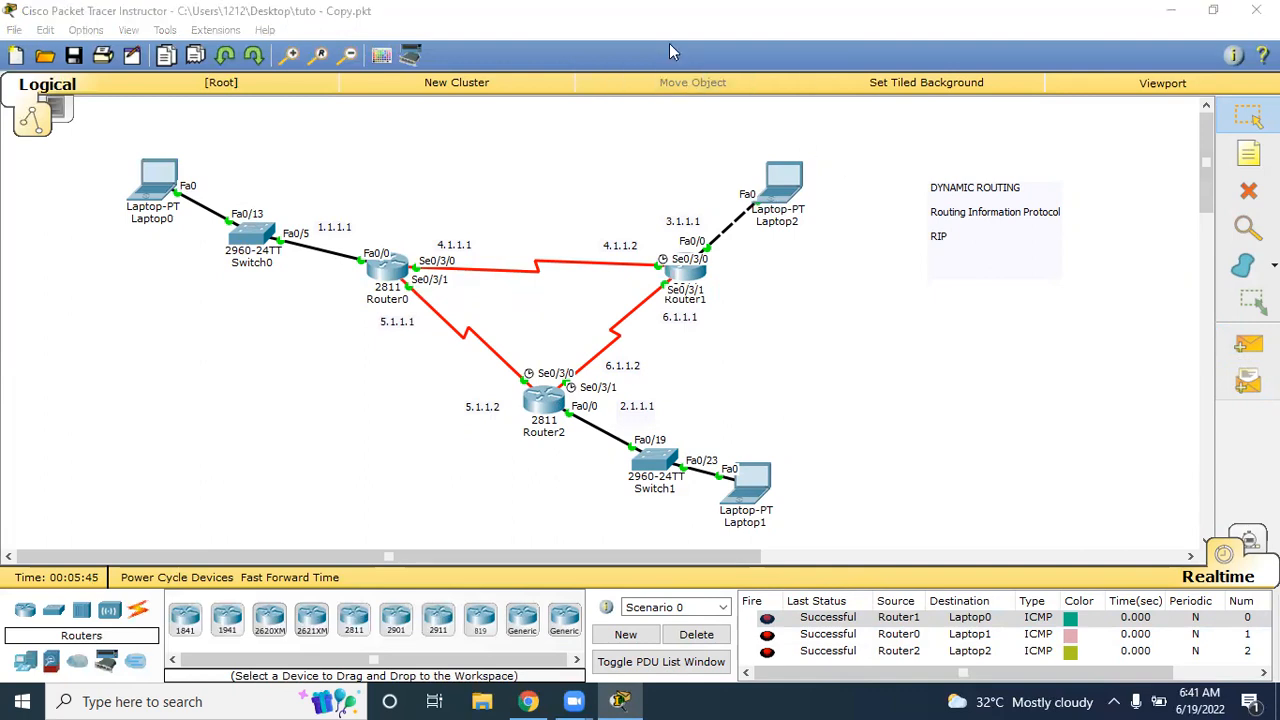